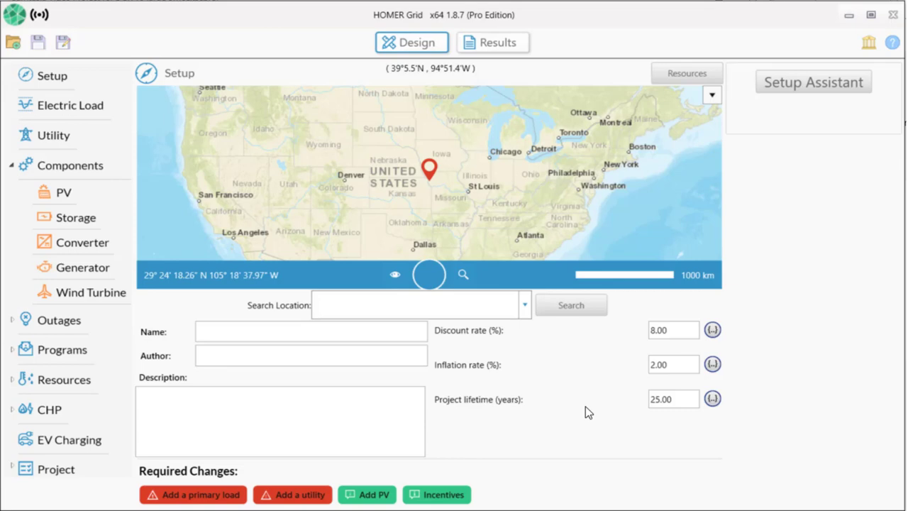
Search for the Oakland office address to set the project site location
left_click(355, 306)
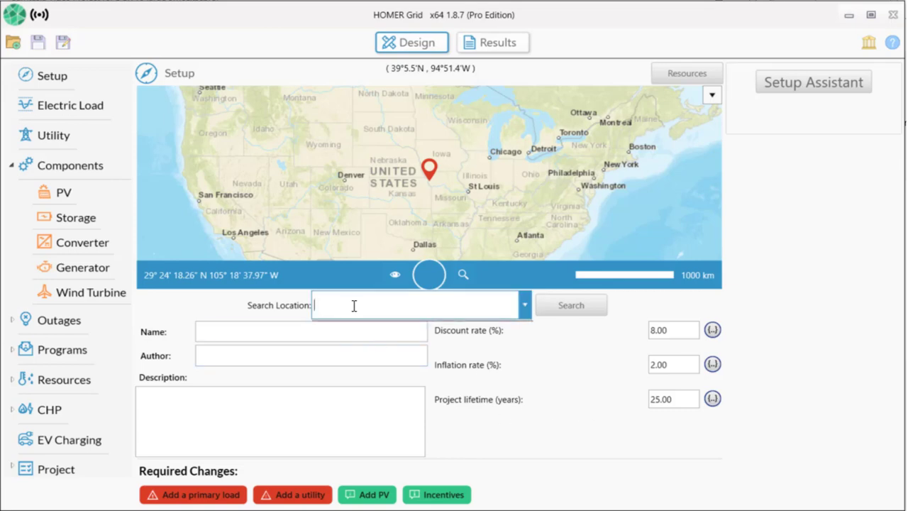
type("523 Fairmount Ave, Oakland, California")
key("Return")
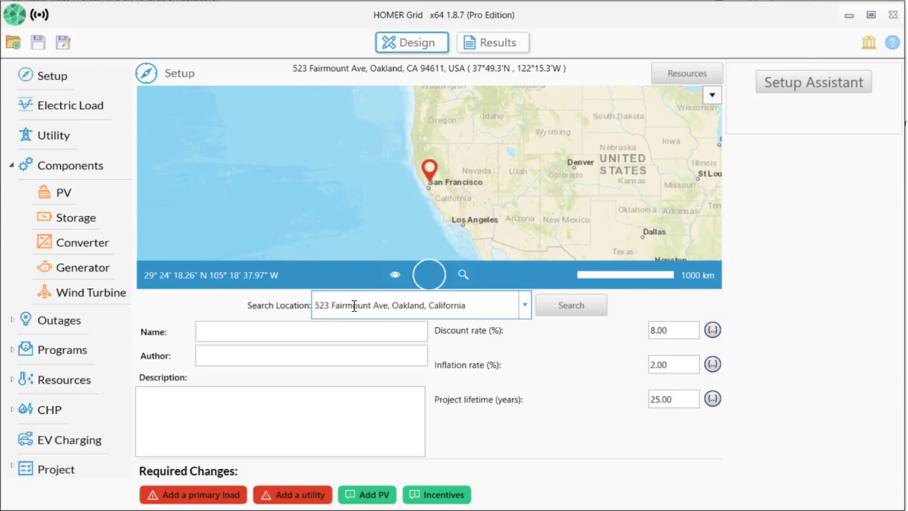
left_click(396, 275)
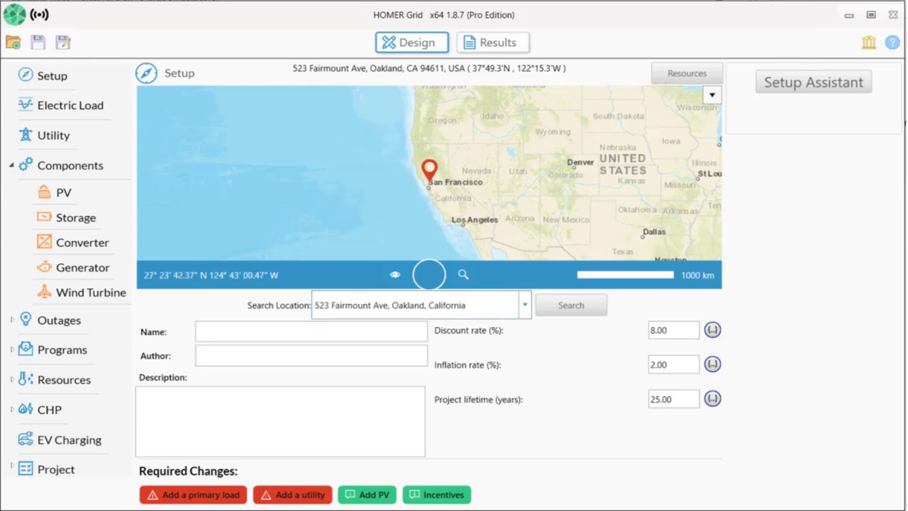
Fill in the project name, author and description on the Setup page
left_click(244, 333)
type("Solar+Storage Demand Charge Reduction Demonstration")
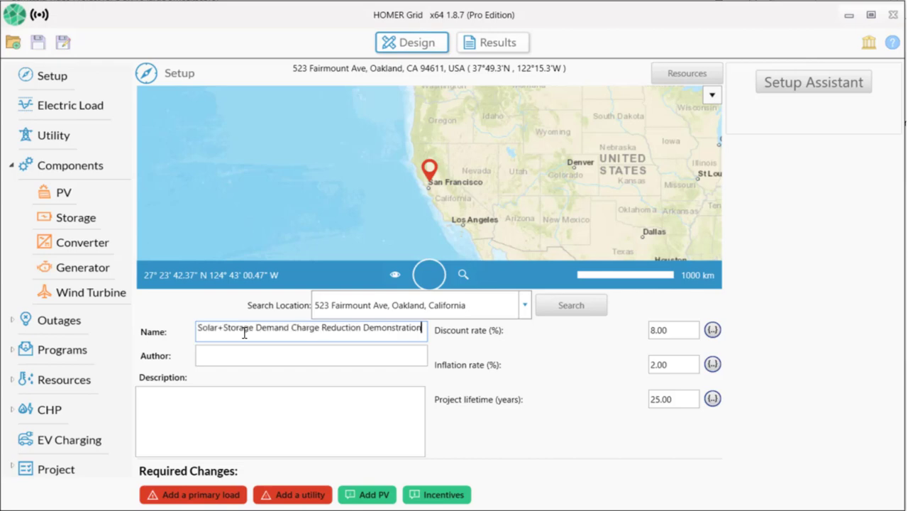
left_click(245, 359)
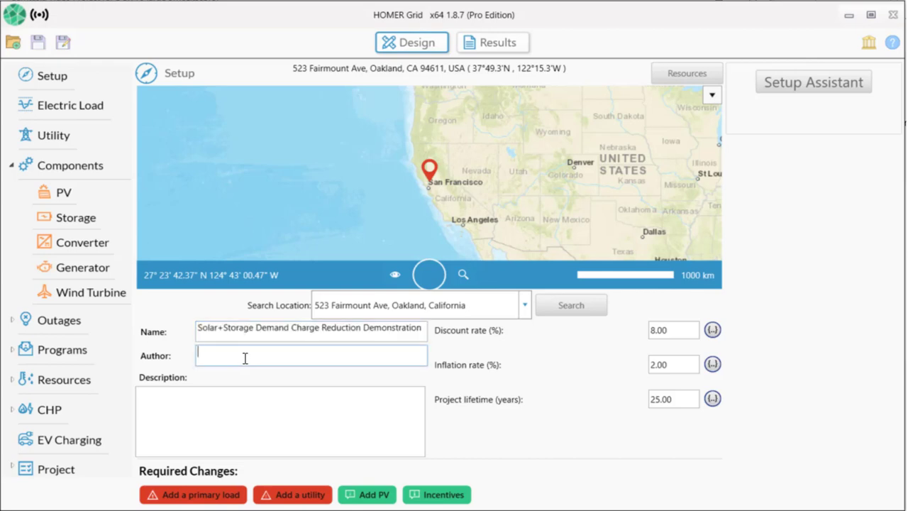
type("UL Solar Advisory")
left_click(304, 410)
type("Reduce total cost of electricity at a large office building using solar plus storage")
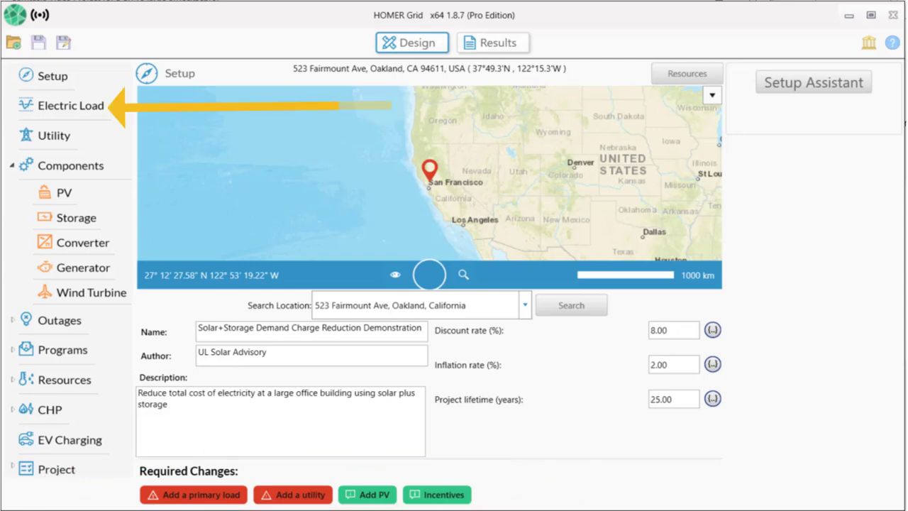
Bring up the Large Office in Oakland CA load: 16,434.96 kWh/day average, 1,500 kW peak
left_click(69, 107)
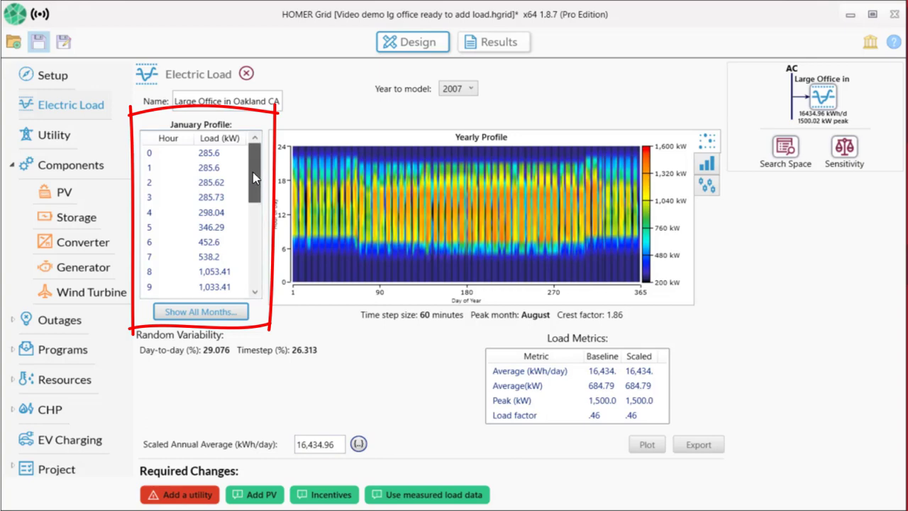
left_click_drag(253, 171, 256, 239)
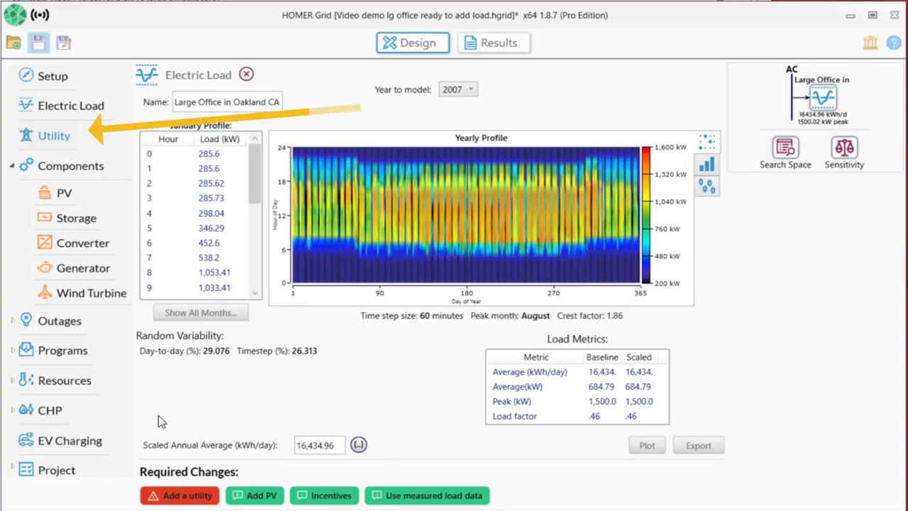
Fetch the site's tariffs and select PG&E B-20-NEM1, Extra Large General – Time of Use (NEM 1)
left_click(57, 137)
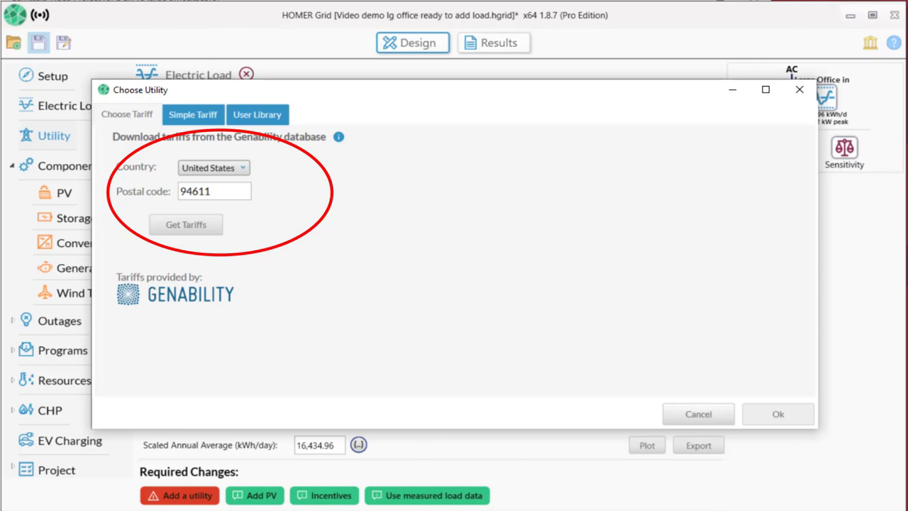
left_click(184, 227)
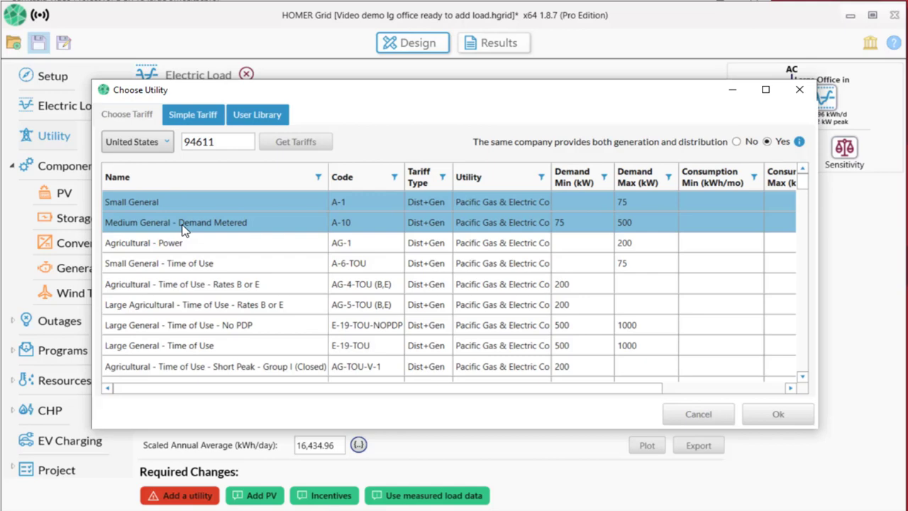
left_click(238, 174)
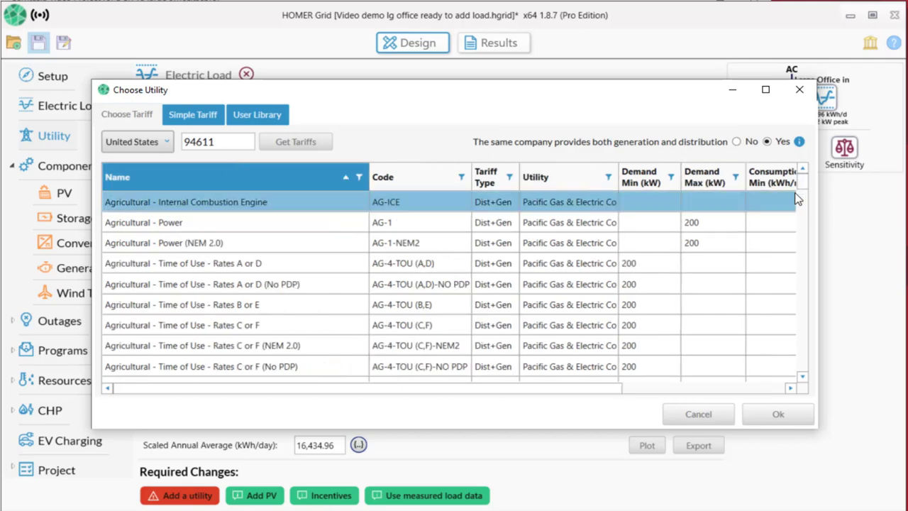
left_click_drag(801, 179, 814, 281)
left_click(577, 327)
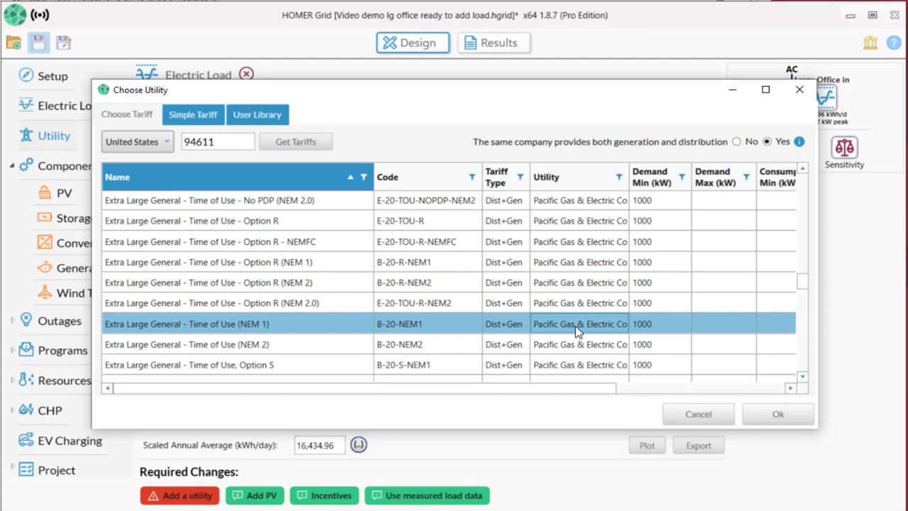
left_click(778, 415)
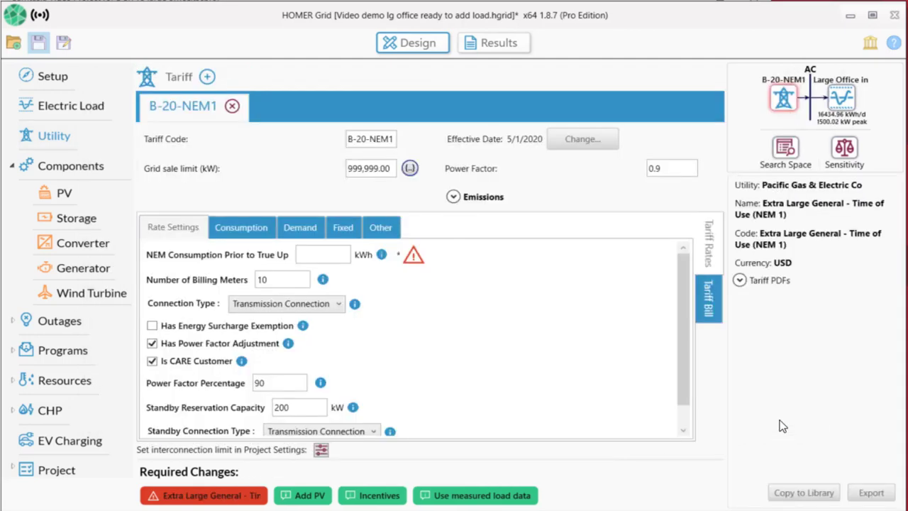
Set NEM consumption prior to true-up to 0 and clear the CARE customer option
left_click(325, 257)
type("0")
left_click(151, 361)
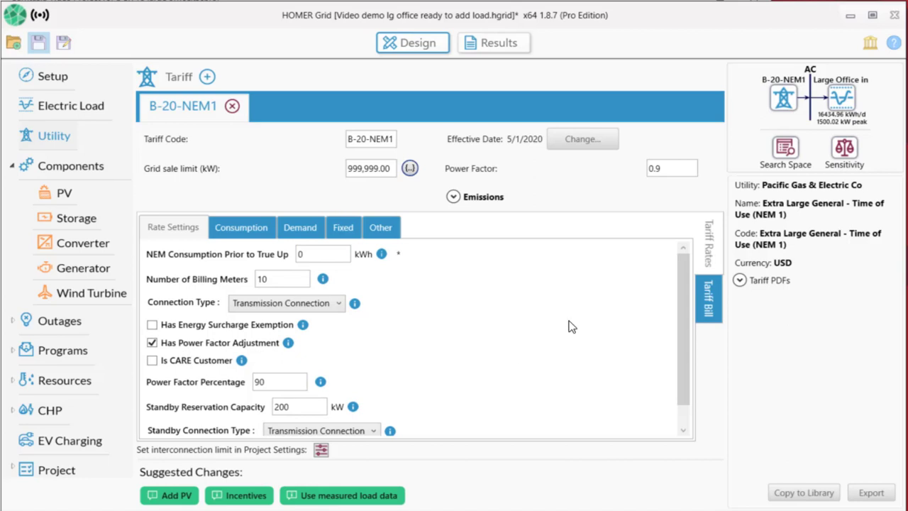
Review the tariff's consumption, demand and fixed charges, then return to its rate settings
left_click(239, 228)
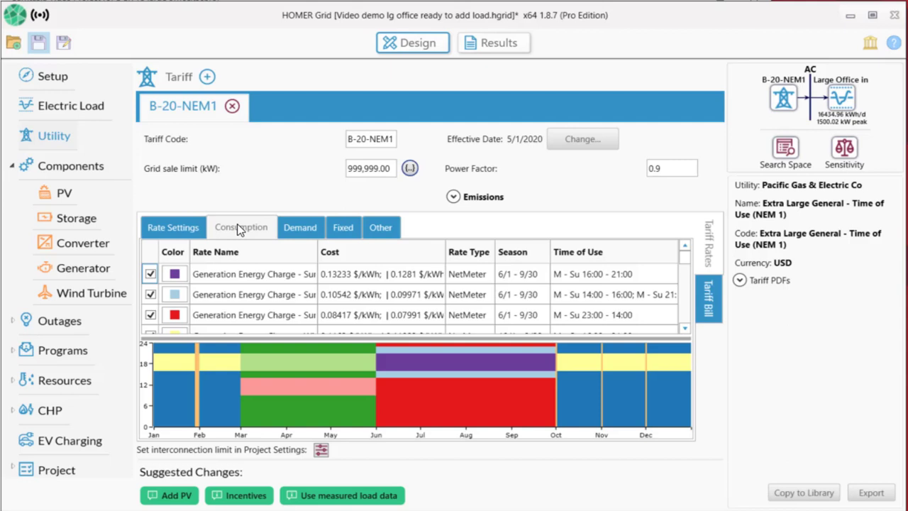
left_click(295, 227)
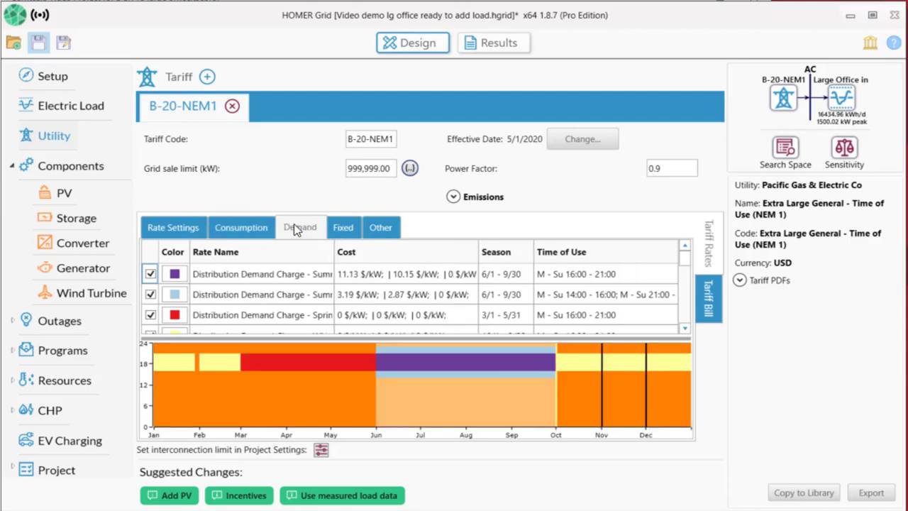
left_click(338, 233)
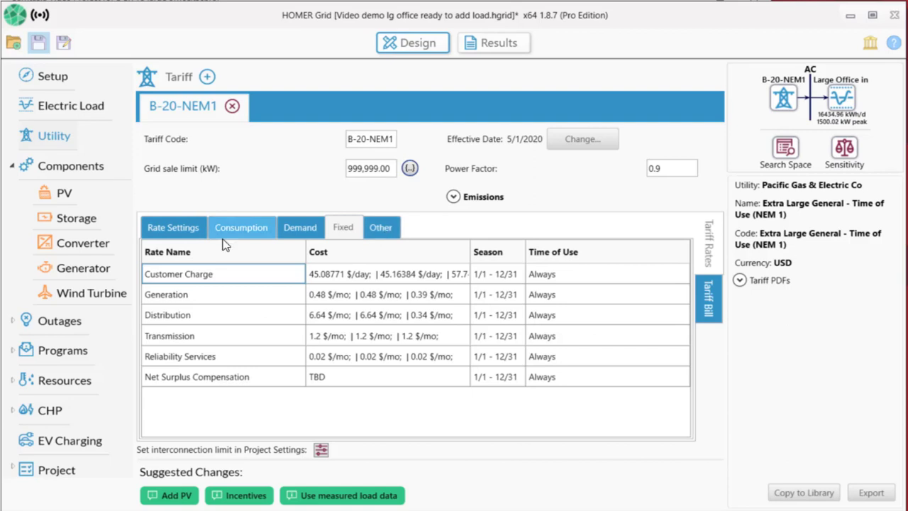
left_click(181, 234)
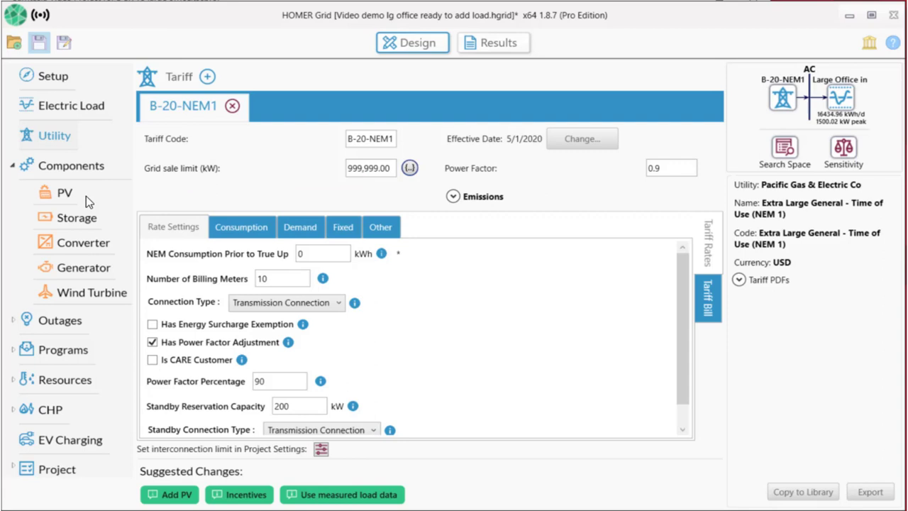
Add the Generic flat plate PV module with an advanced sizing upper limit of 2000 kW
left_click(57, 193)
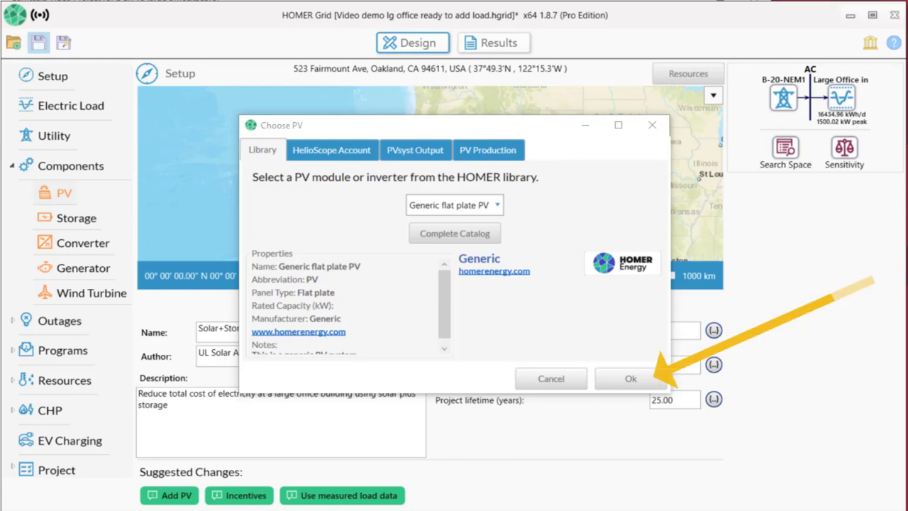
left_click(621, 380)
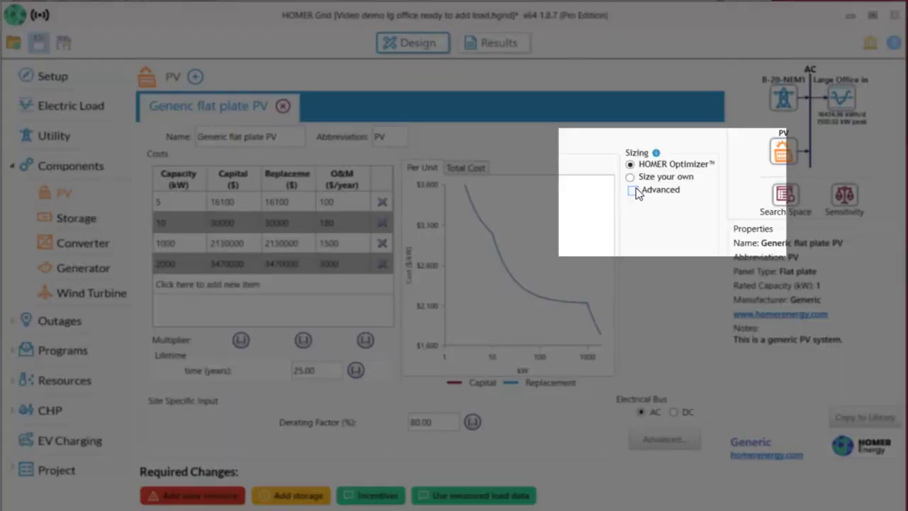
left_click(634, 191)
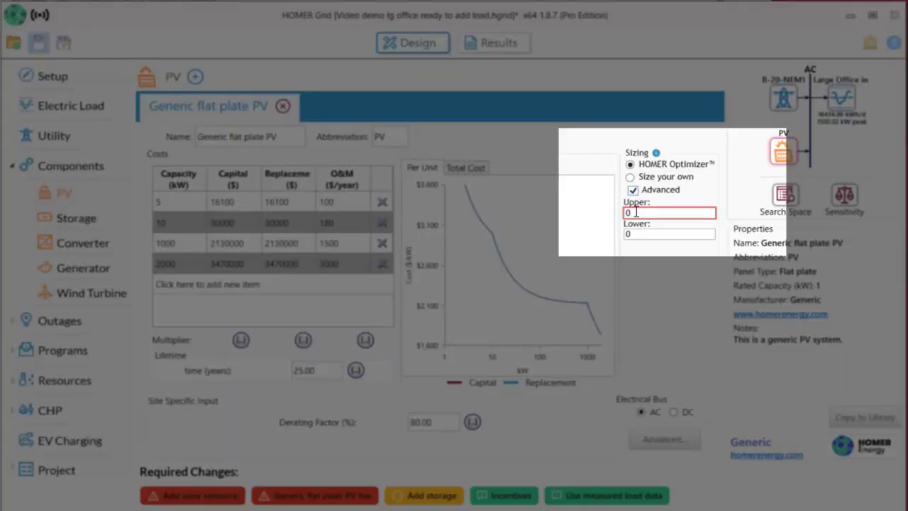
double_click(636, 212)
left_click_drag(637, 213, 617, 215)
type("2000")
left_click(680, 264)
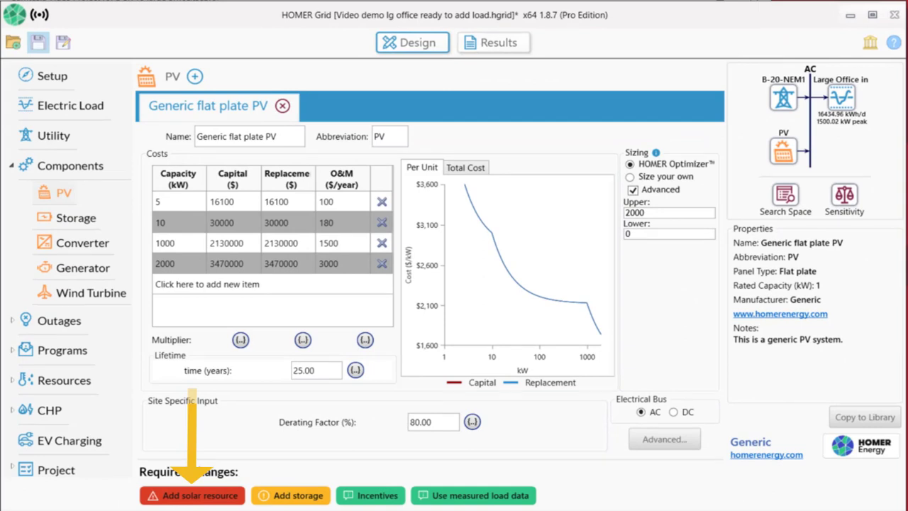
Download NREL solar data for the site, averaging 4.74 kWh/m²/day
left_click(209, 496)
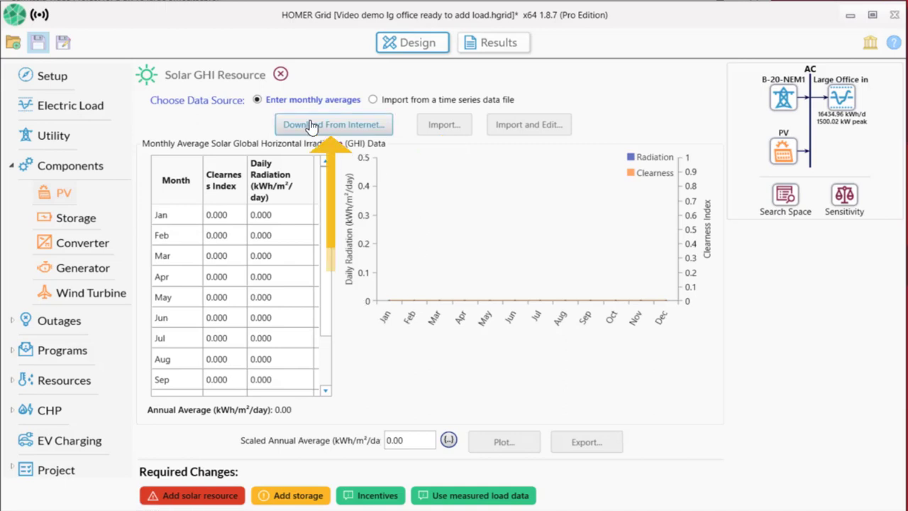
left_click(310, 125)
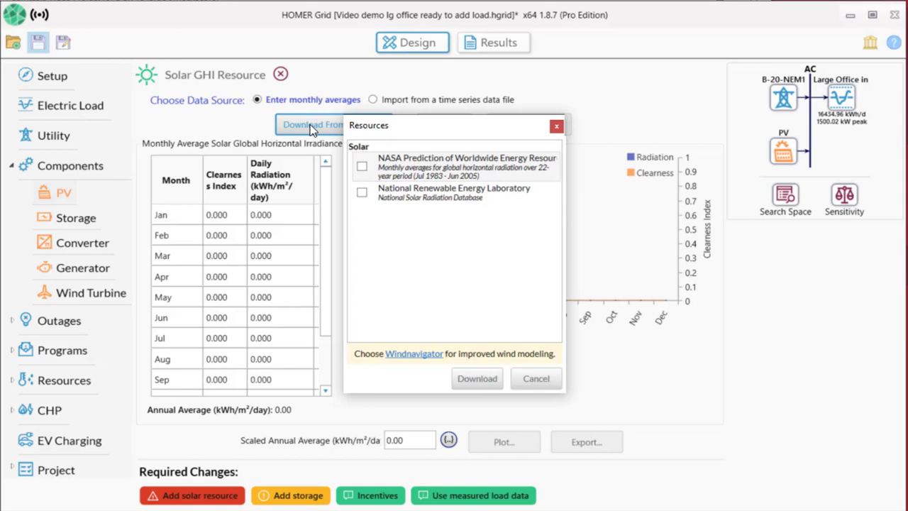
left_click(362, 195)
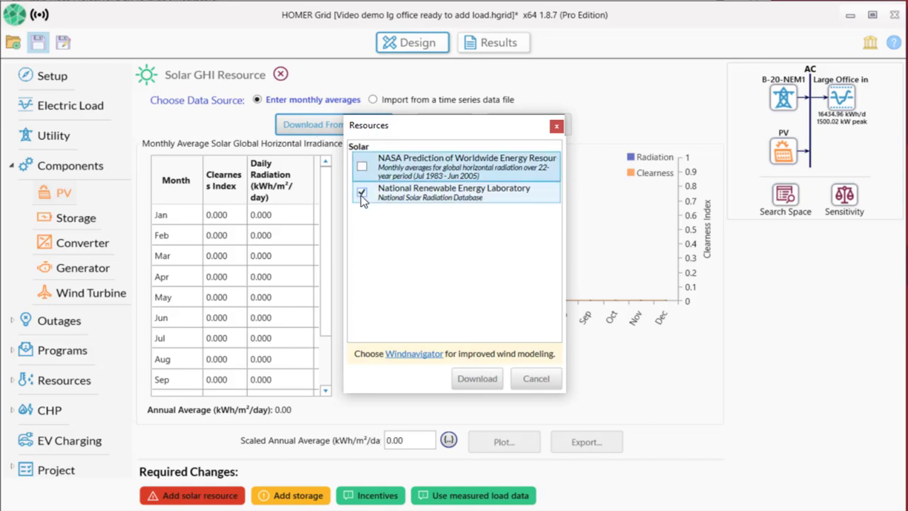
left_click(477, 379)
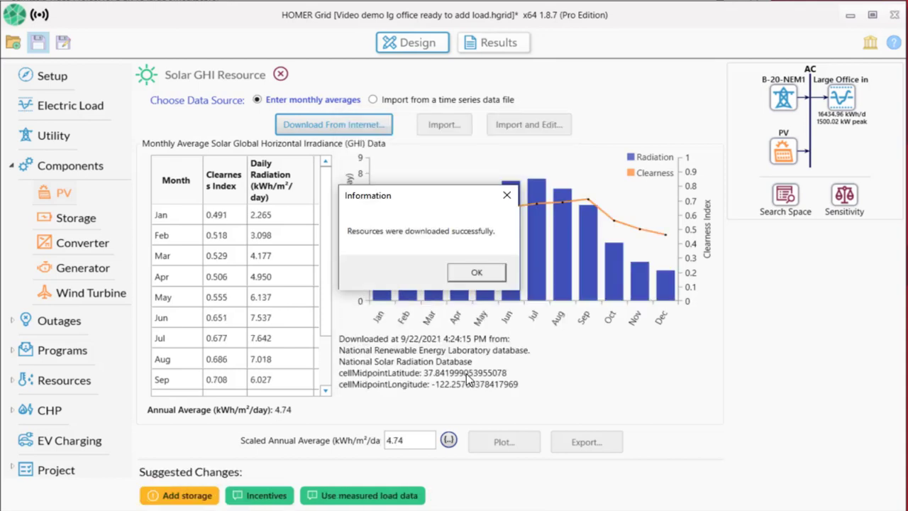
left_click(490, 273)
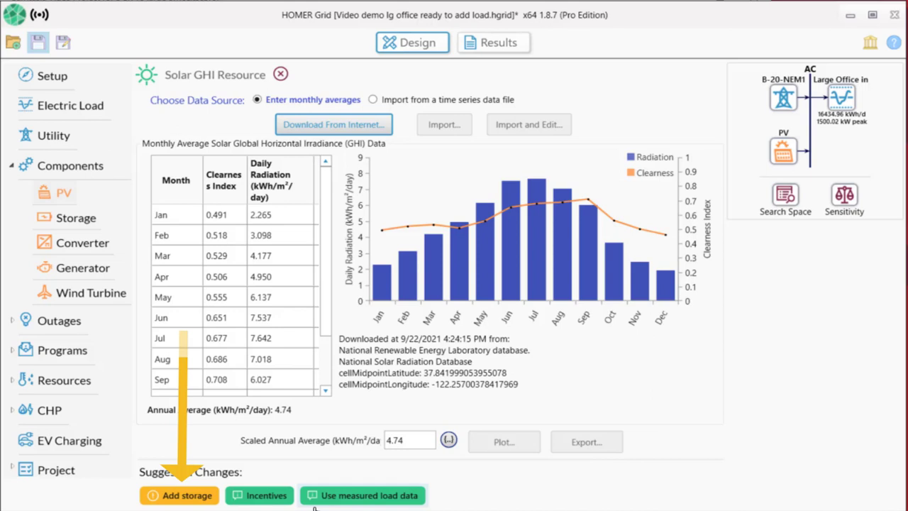
left_click(187, 497)
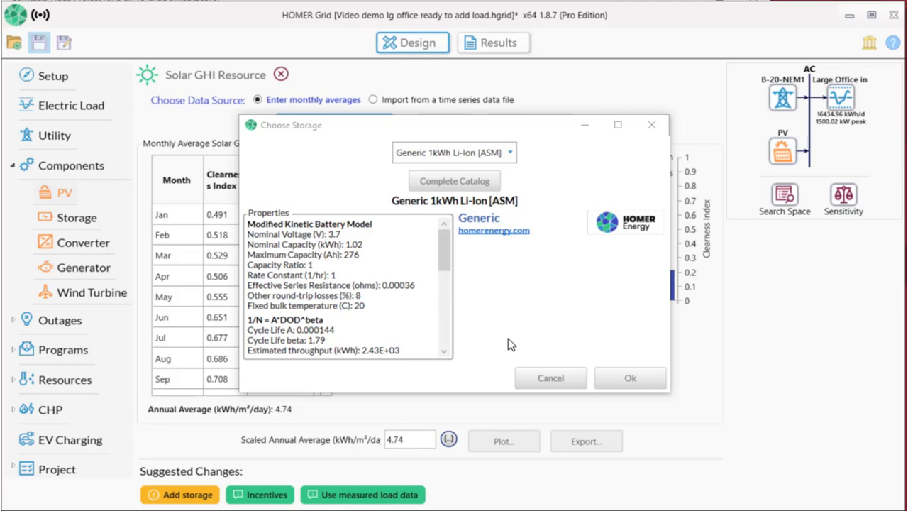
Keep Generic 1kWh Li-Ion [ASM] as the storage model and add it to the design
left_click(510, 151)
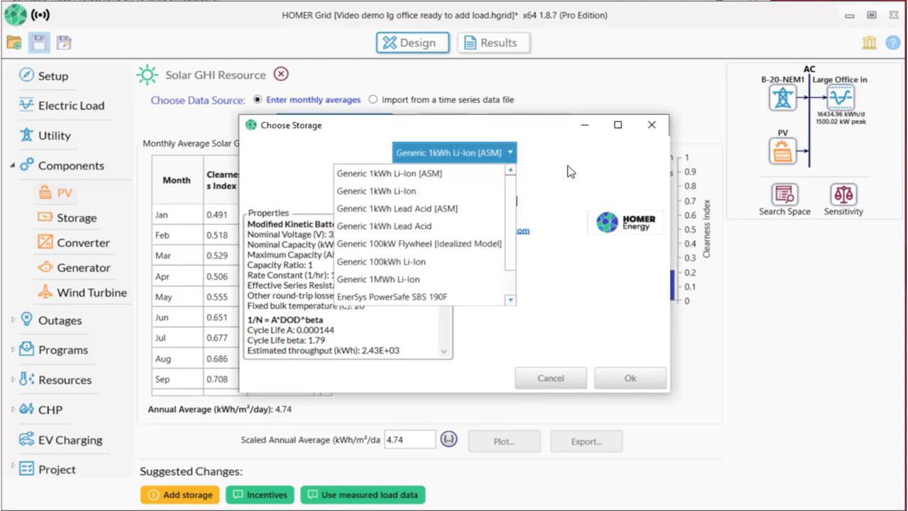
left_click(628, 380)
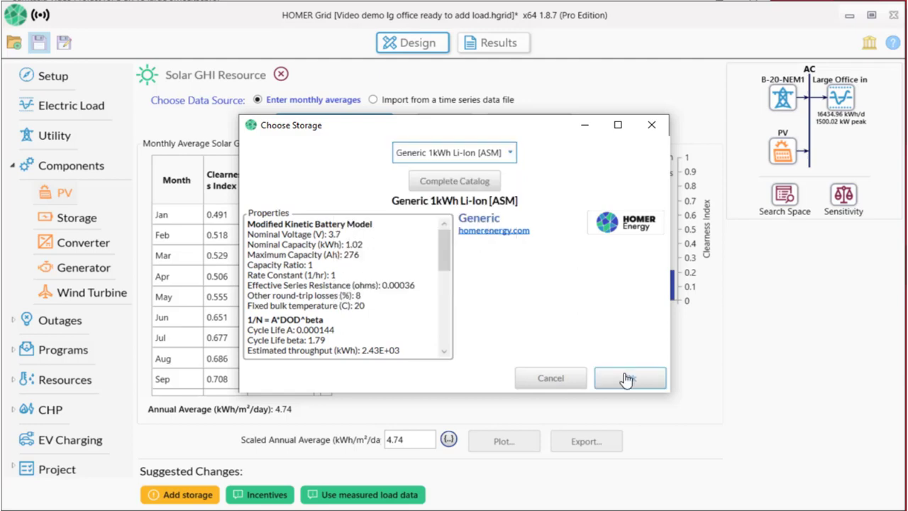
left_click(628, 379)
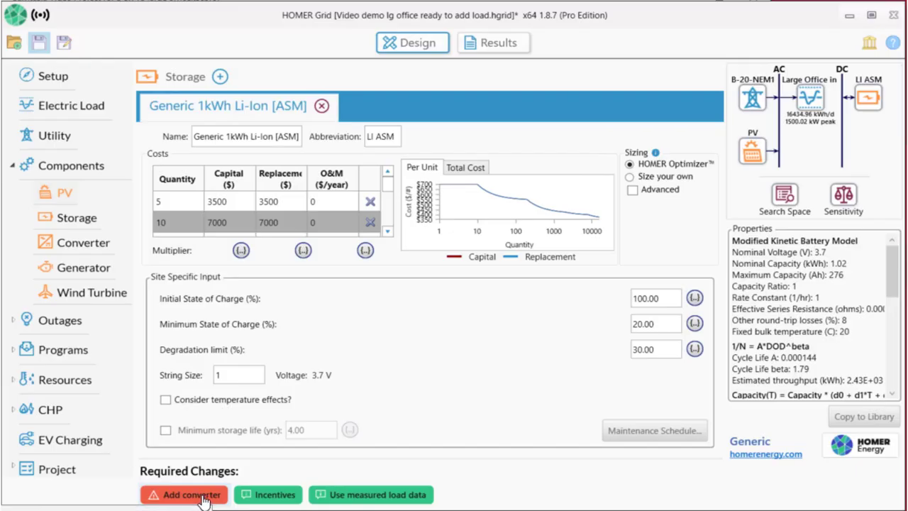
Add a System Converter linking the AC and DC buses at $300 per kW, 95% efficient
left_click(199, 496)
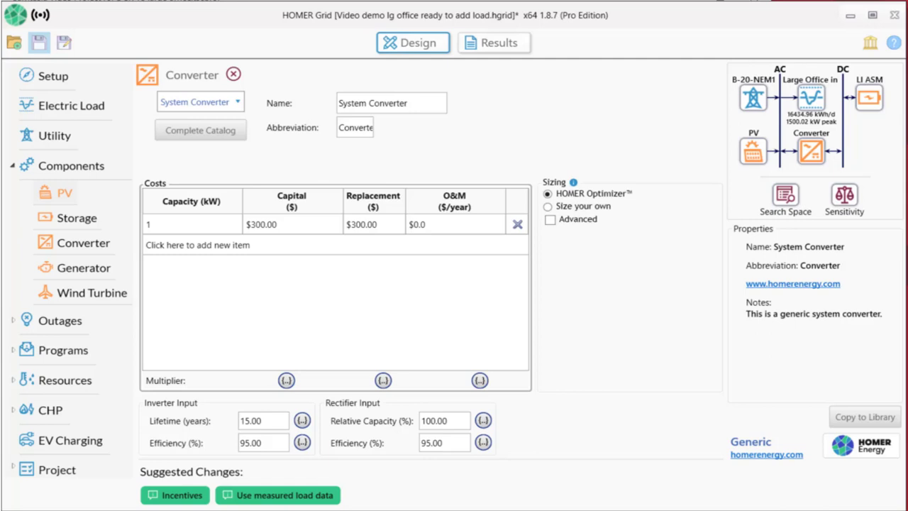
Run the optimization: 2,000 kW PV, 419 Li-ion batteries, 253 kW converter, $14.1M NPC
left_click(493, 46)
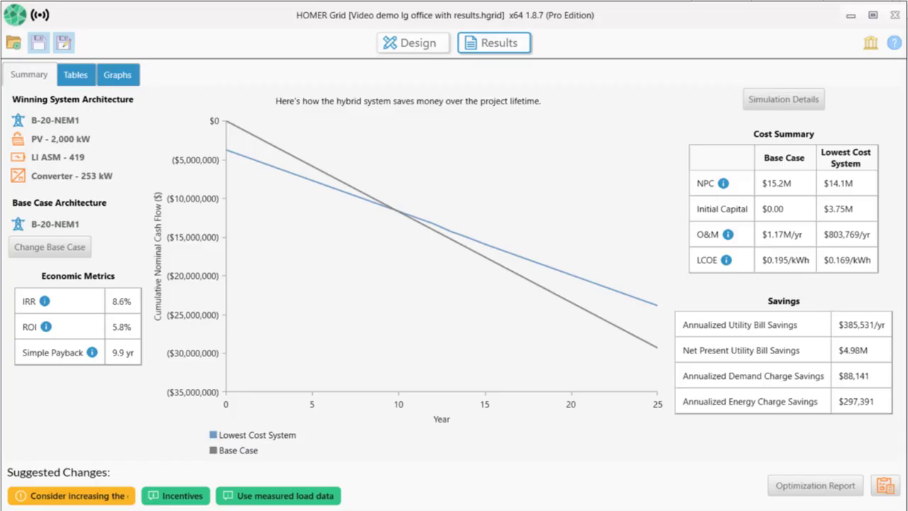
Read the PV upper-limit suggestion, then close it to see the cash-flow Summary again
left_click(80, 499)
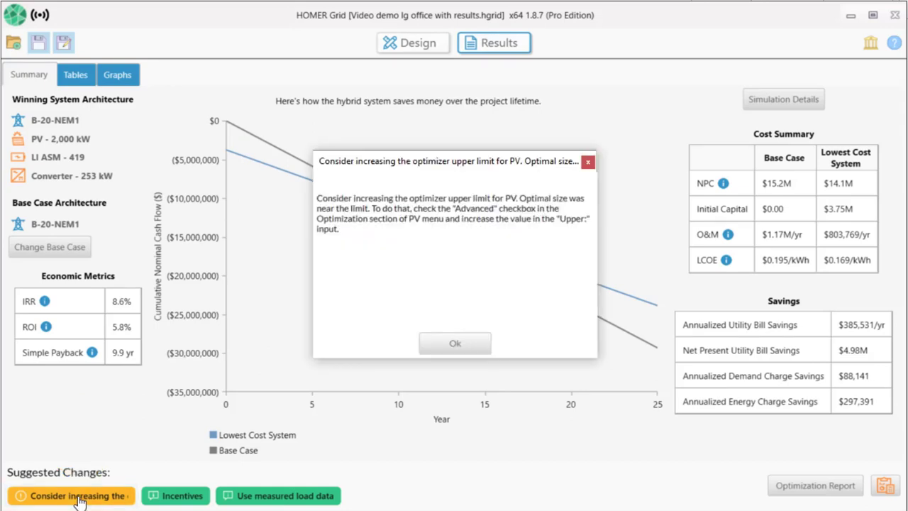
left_click(588, 164)
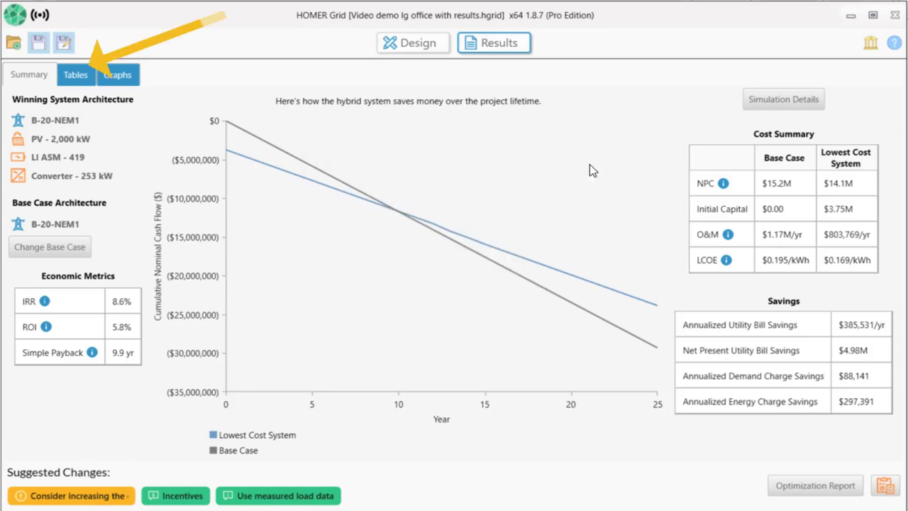
In the Tables view, select the PV-battery, PV-only, grid-only and battery-converter systems in turn
left_click(90, 75)
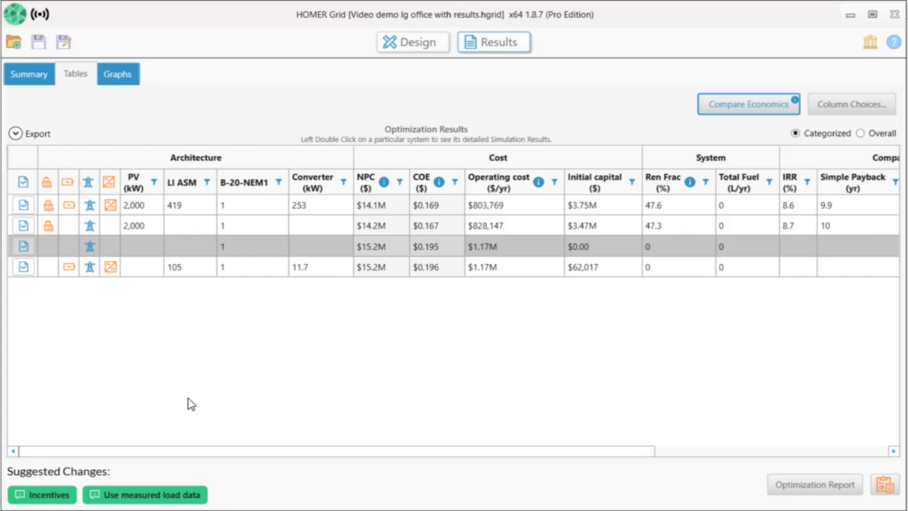
left_click(266, 211)
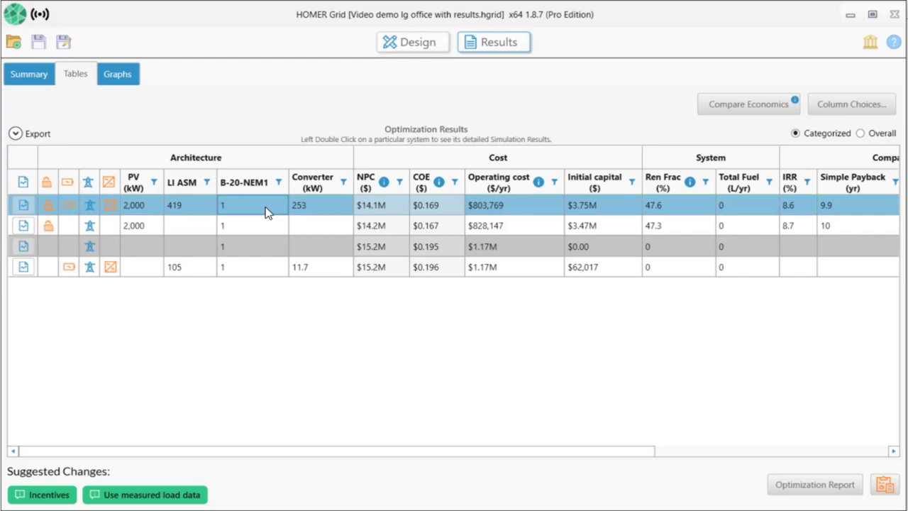
left_click(253, 228)
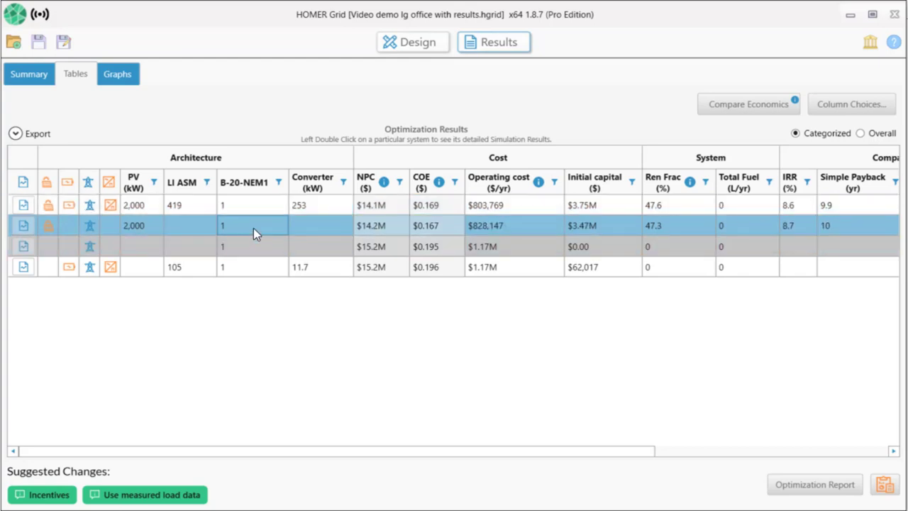
left_click(249, 242)
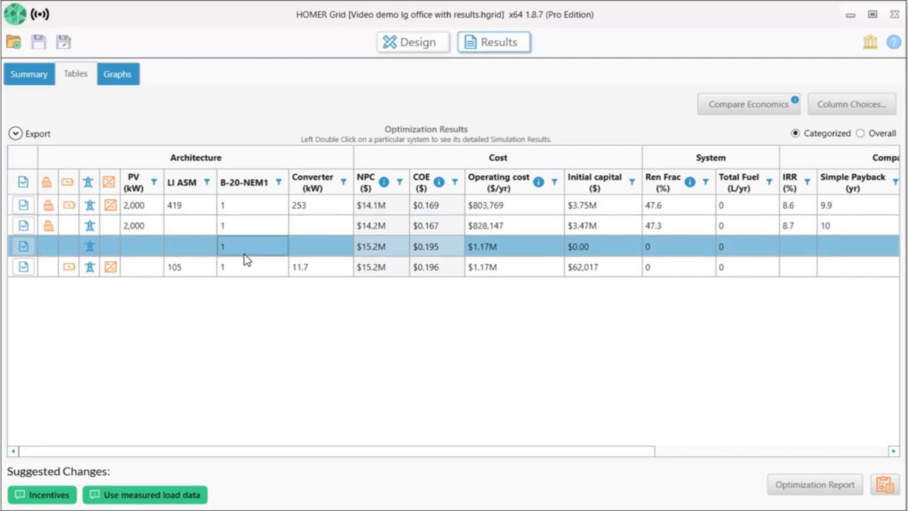
left_click(239, 267)
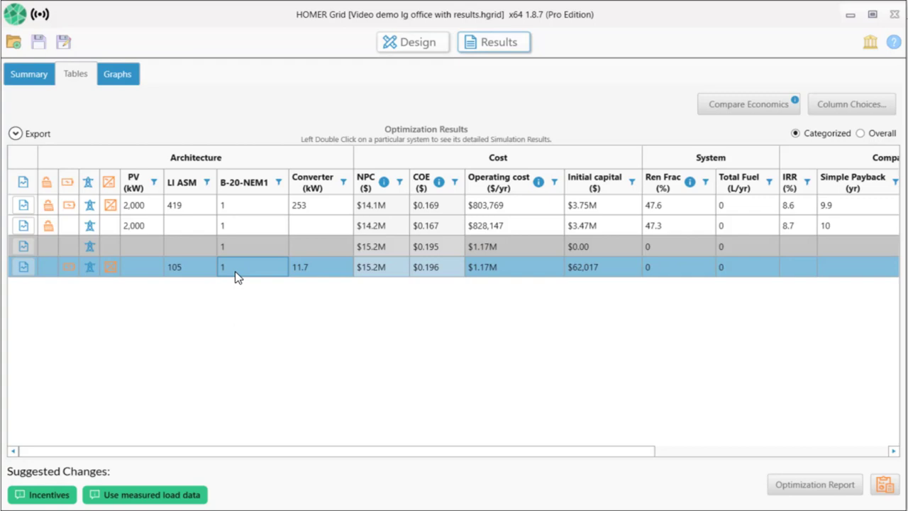
Scroll across the results columns and reselect the top-ranked PV-battery system
left_click_drag(95, 452, 624, 459)
left_click_drag(669, 457, 102, 469)
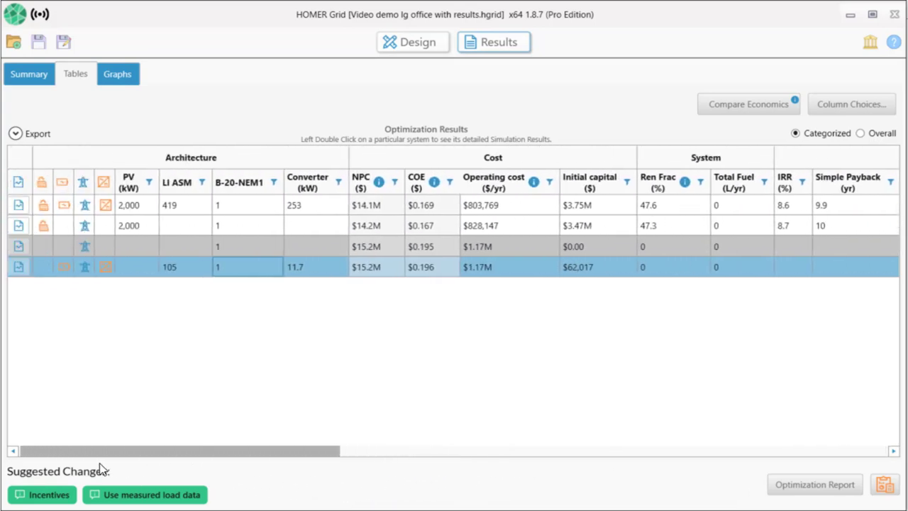
left_click(338, 205)
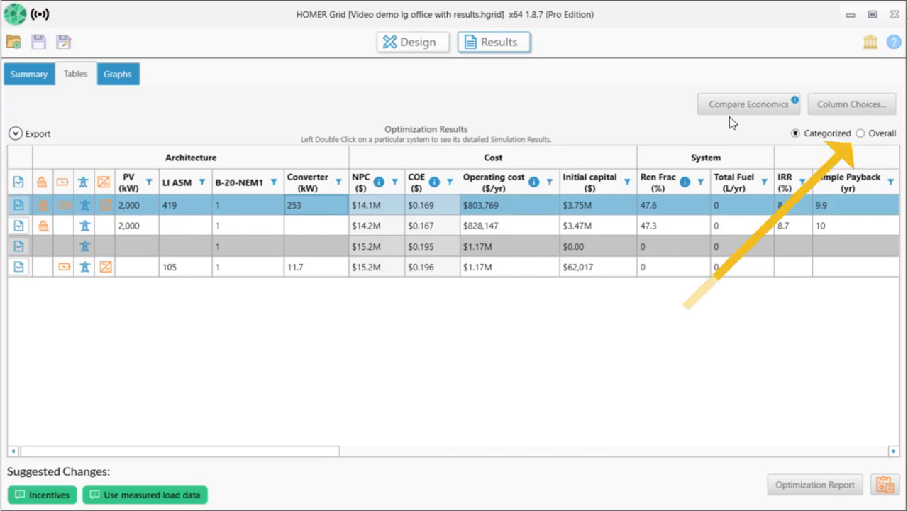
left_click(861, 134)
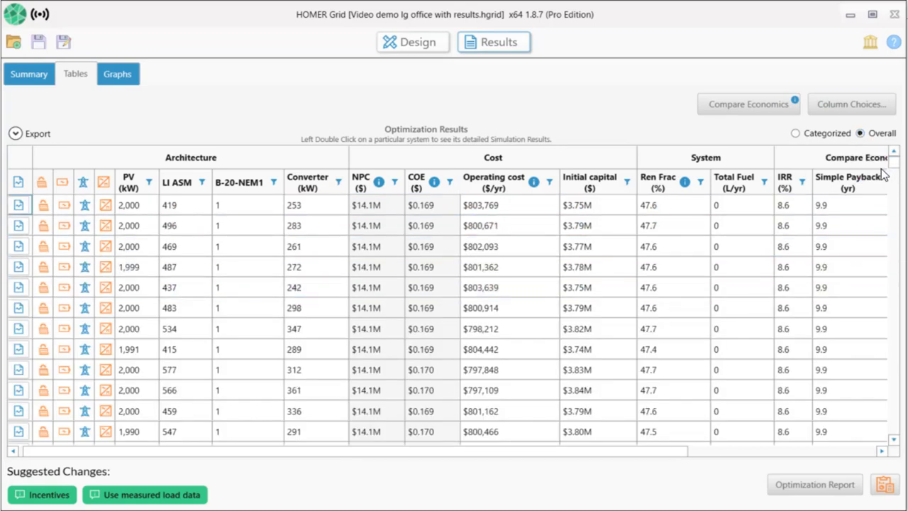
mouse_move(894, 163)
left_mouse_down()
mouse_move(902, 193)
mouse_move(895, 327)
mouse_move(895, 151)
left_mouse_up()
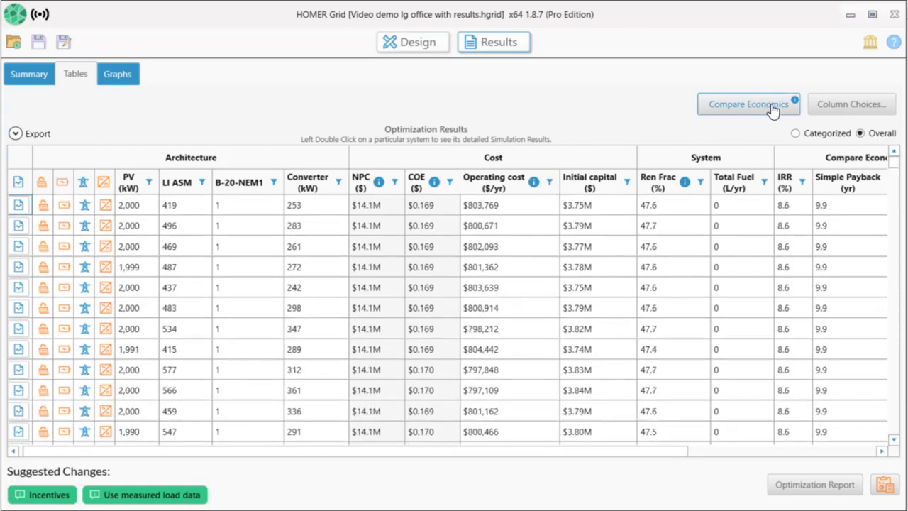
left_click(797, 134)
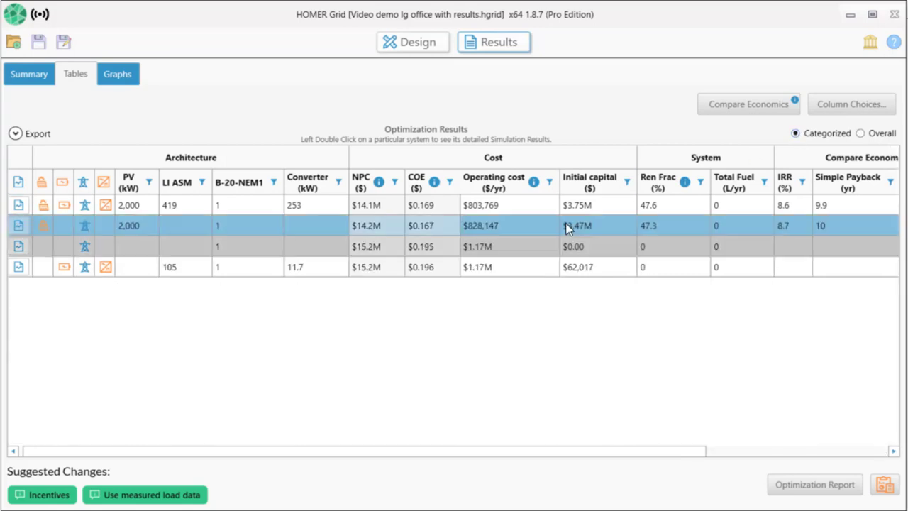
left_click(529, 214)
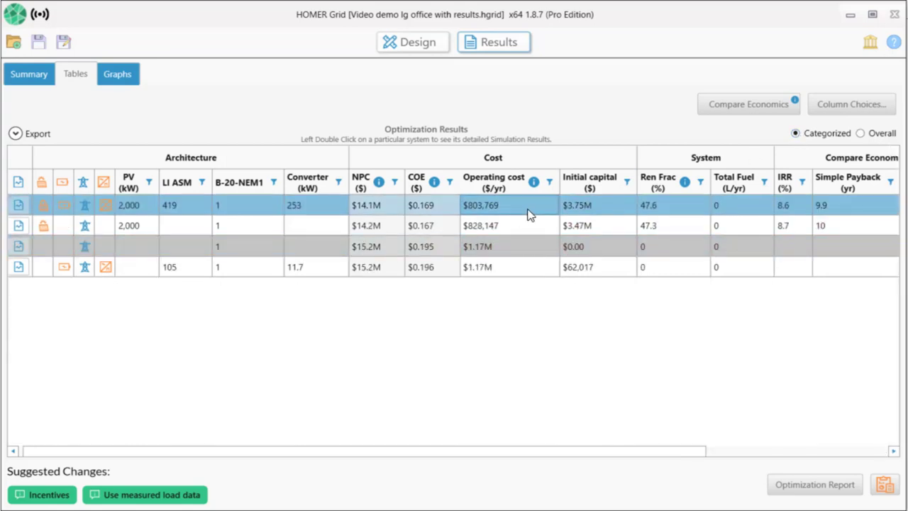
Open the top system's simulation results and review its cash flow, emissions and base-case economics
double_click(473, 206)
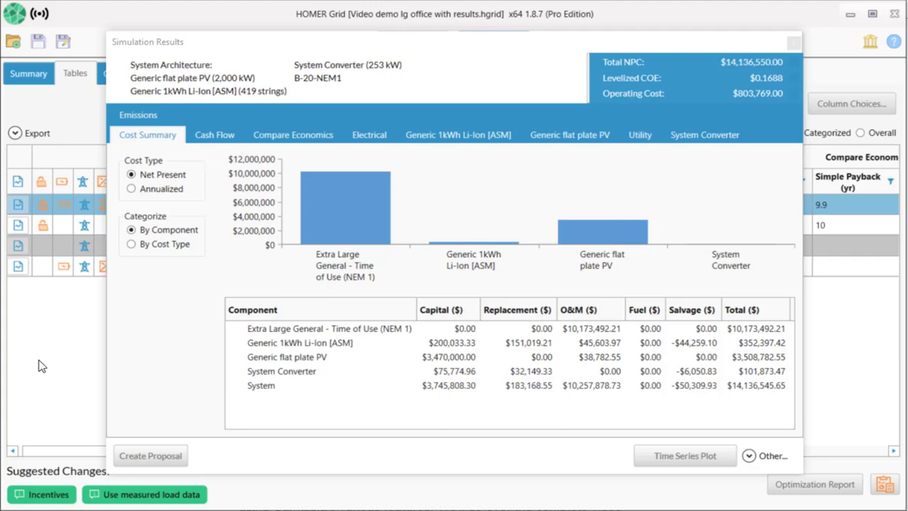
left_click(205, 139)
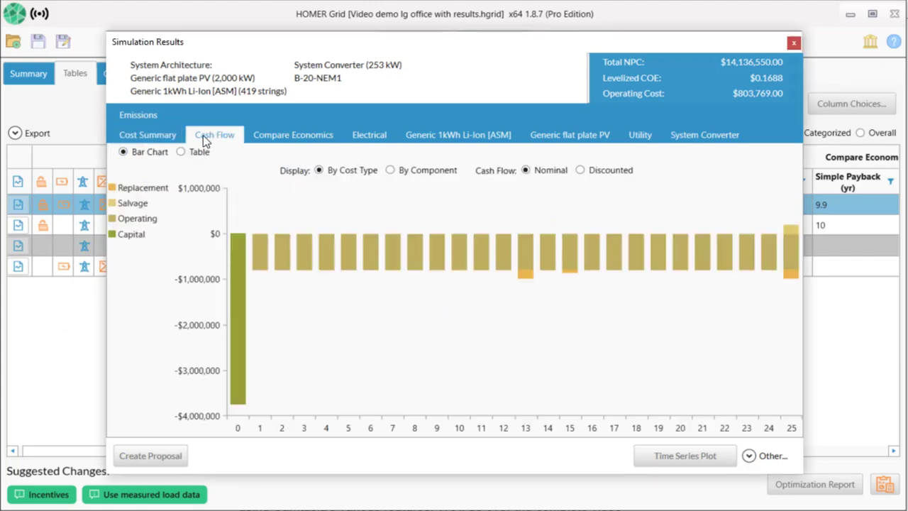
left_click(149, 116)
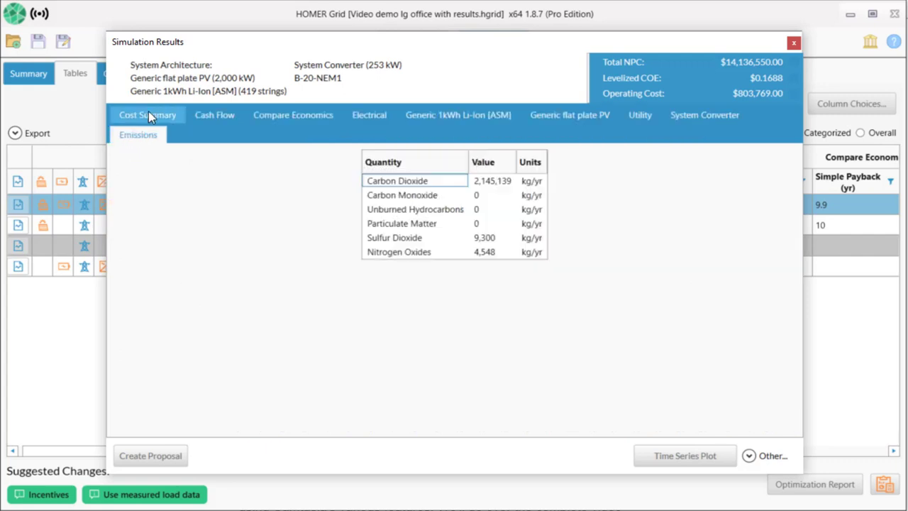
left_click(296, 113)
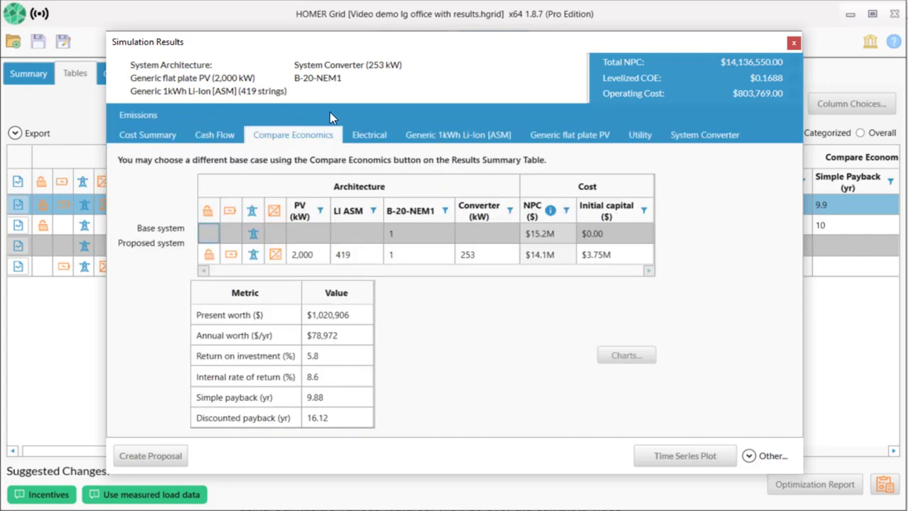
Review electrical, Li-Ion, PV, utility bill and converter details, ending on the Cost Summary
left_click(373, 137)
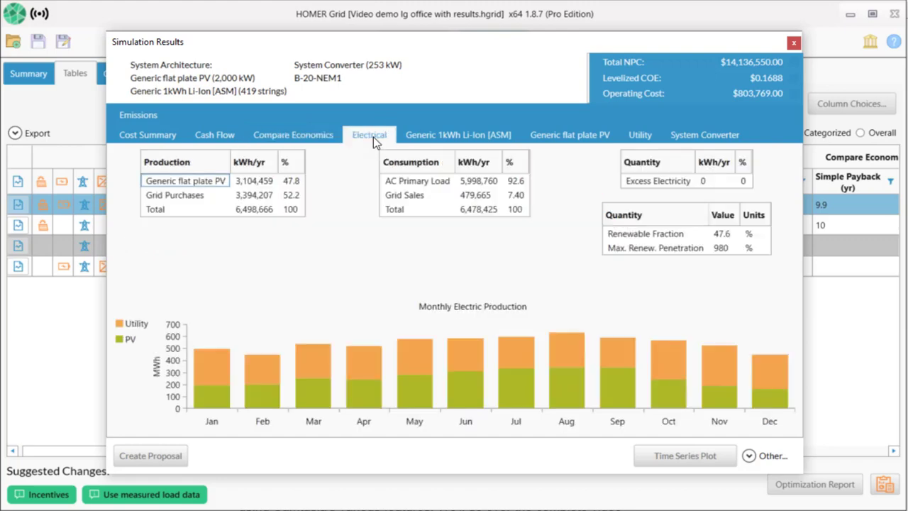
left_click(433, 134)
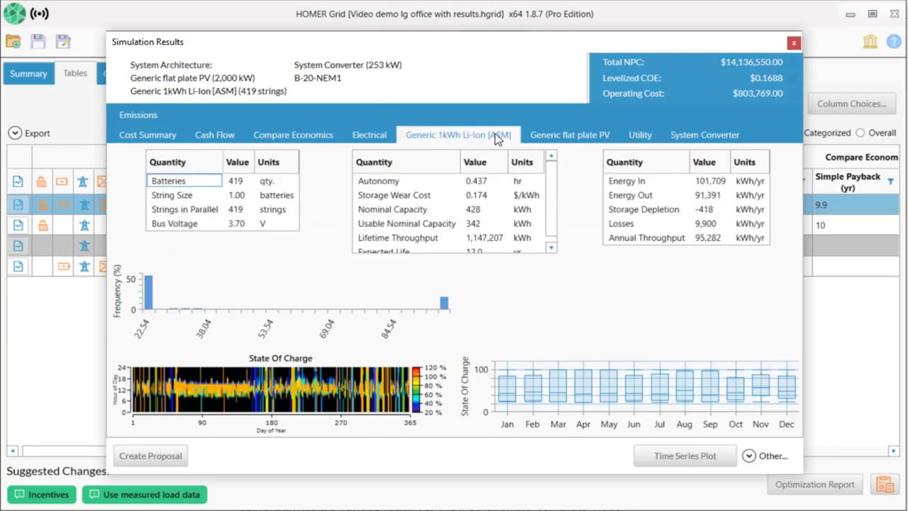
left_click(574, 139)
left_click(640, 134)
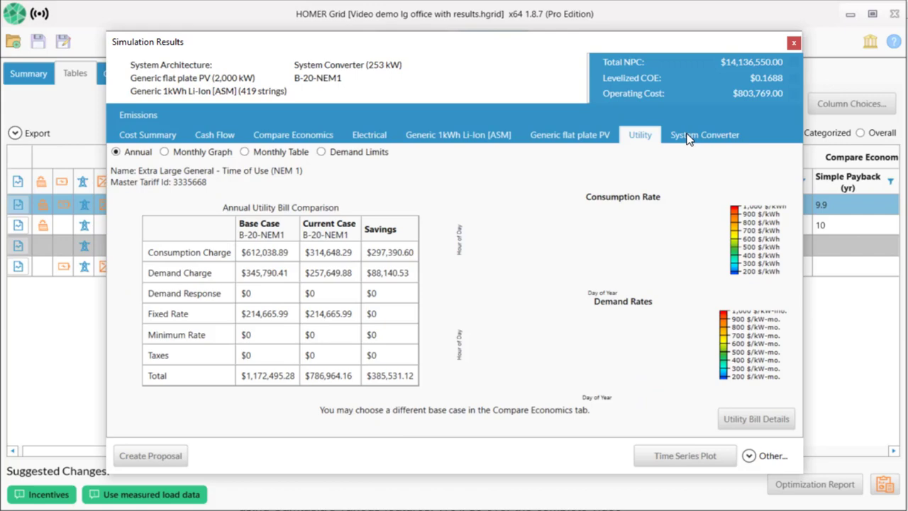
left_click(687, 139)
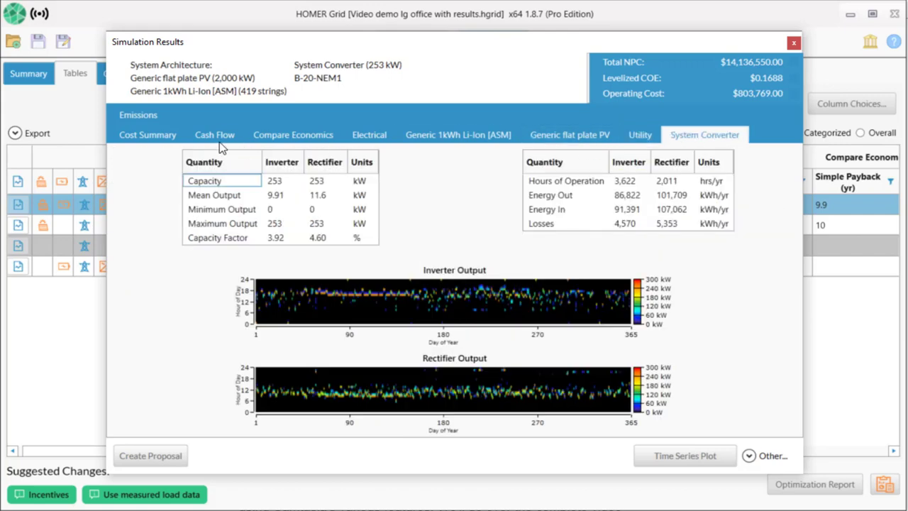
left_click(150, 135)
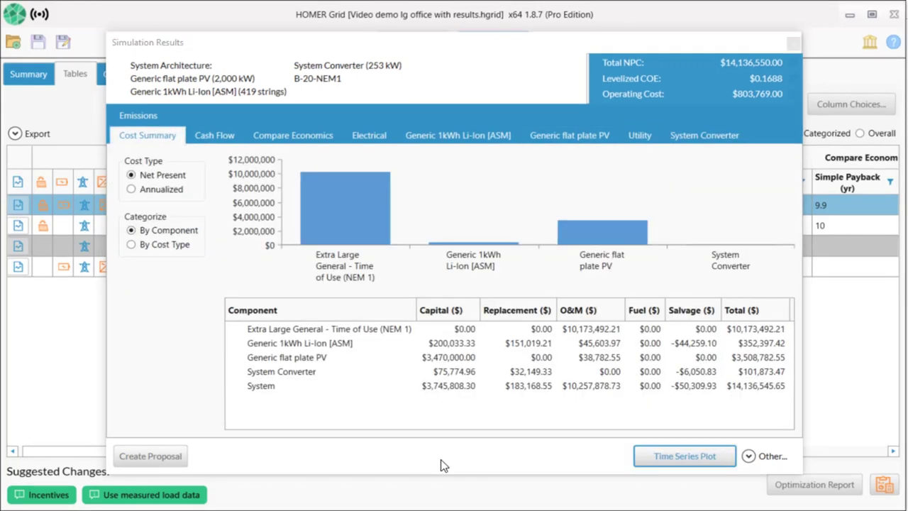
left_click(683, 460)
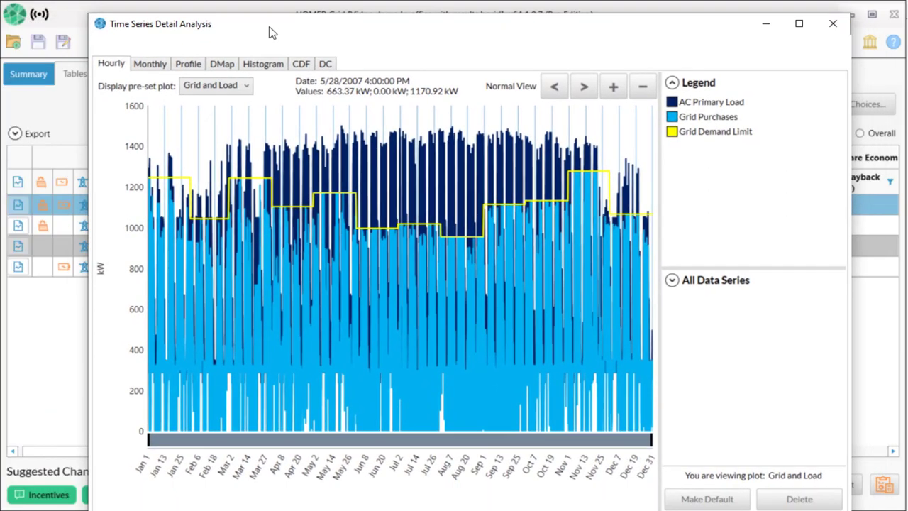
left_click_drag(272, 32, 249, 16)
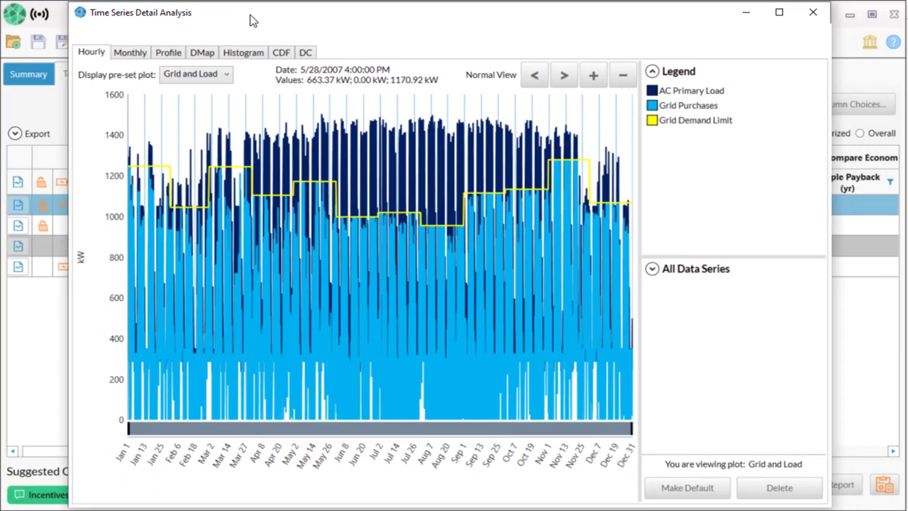
left_click(650, 264)
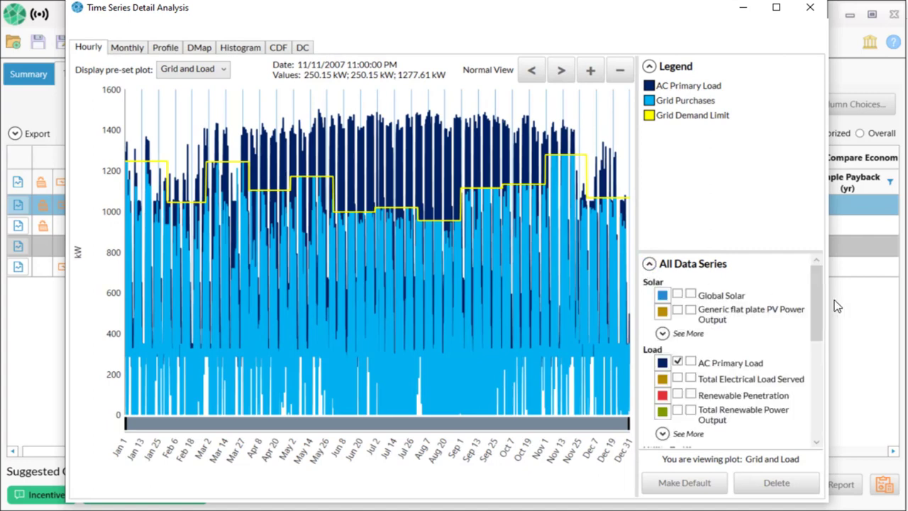
left_click_drag(816, 301, 833, 359)
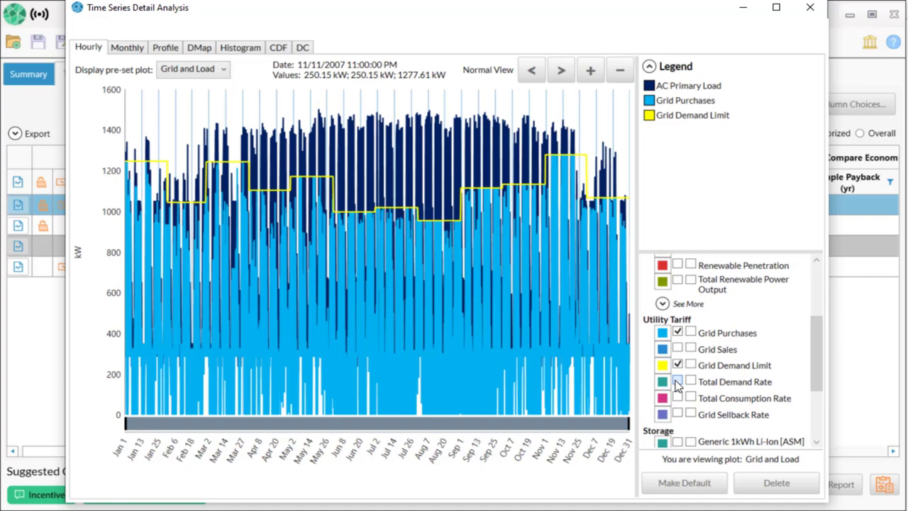
left_click(678, 382)
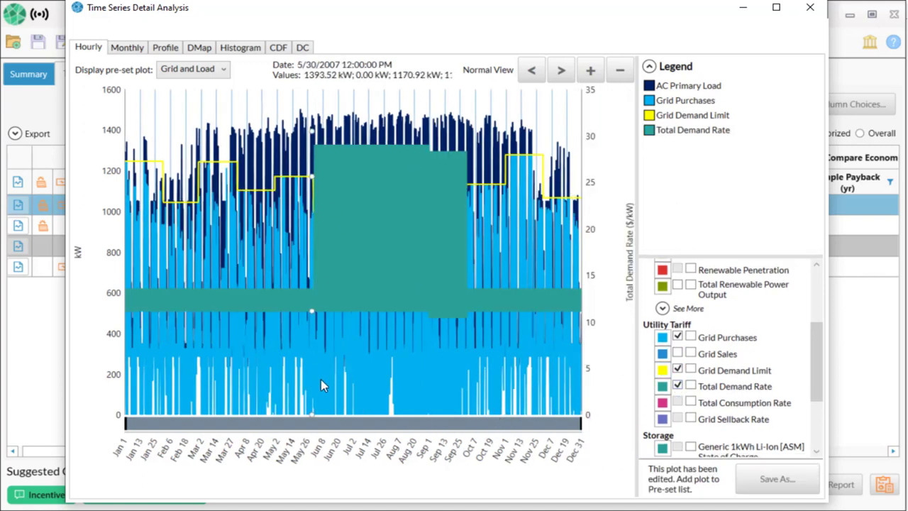
mouse_move(320, 380)
left_mouse_down()
mouse_move(435, 382)
mouse_move(422, 386)
left_mouse_up()
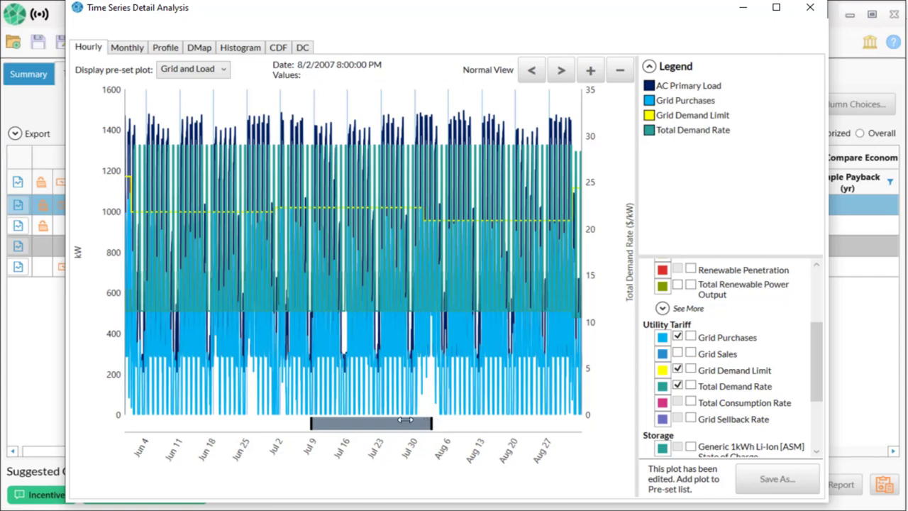
left_click_drag(431, 421, 356, 420)
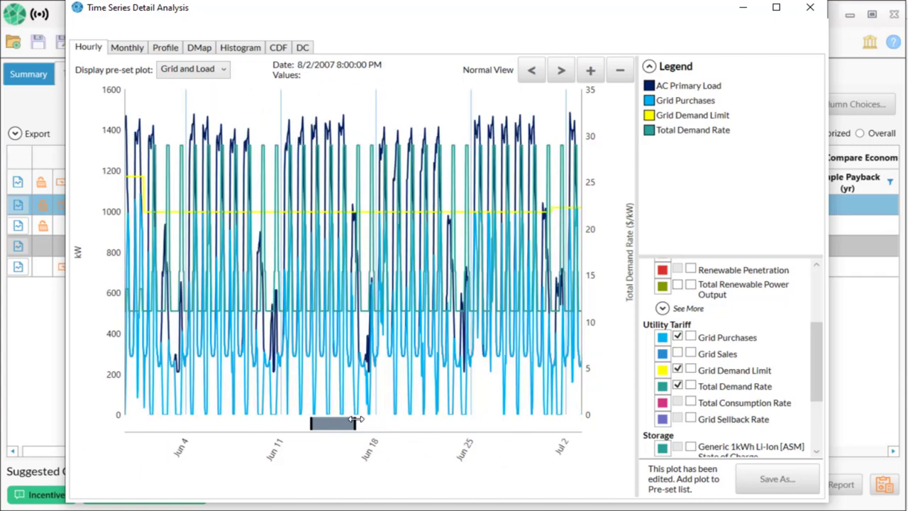
left_click(811, 7)
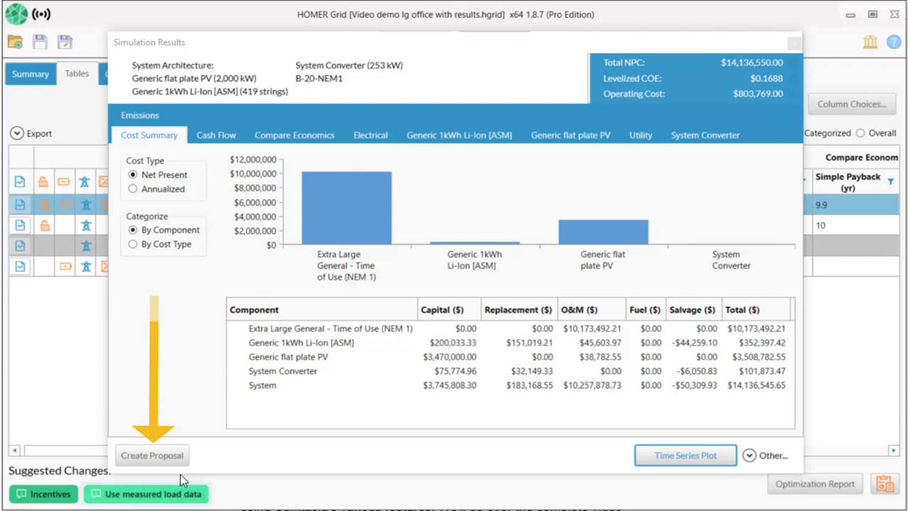
Start a proposal and set the report type to Client Proposal after briefly trying Engineer Detail
left_click(153, 456)
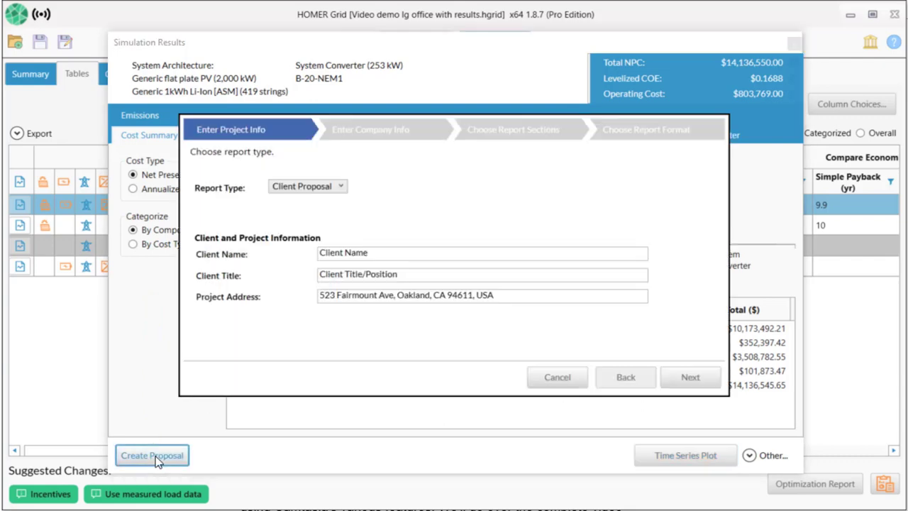
left_click(339, 188)
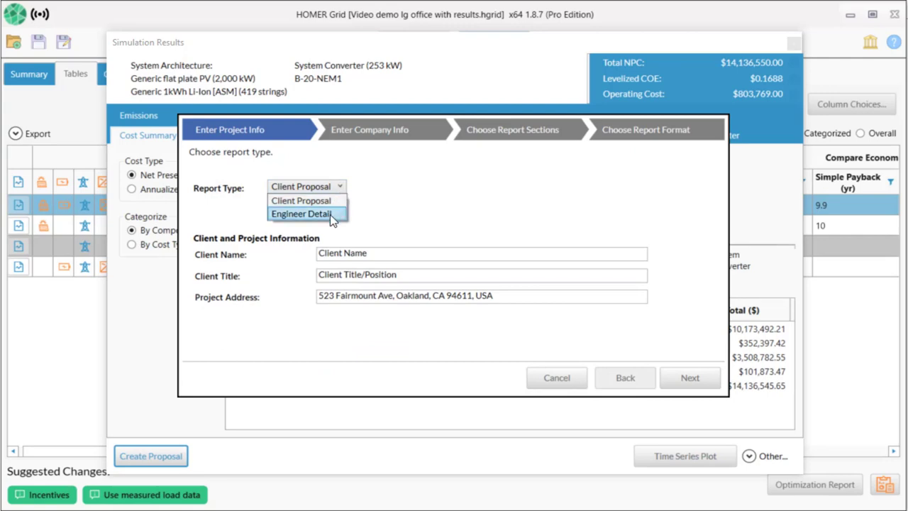
left_click(331, 214)
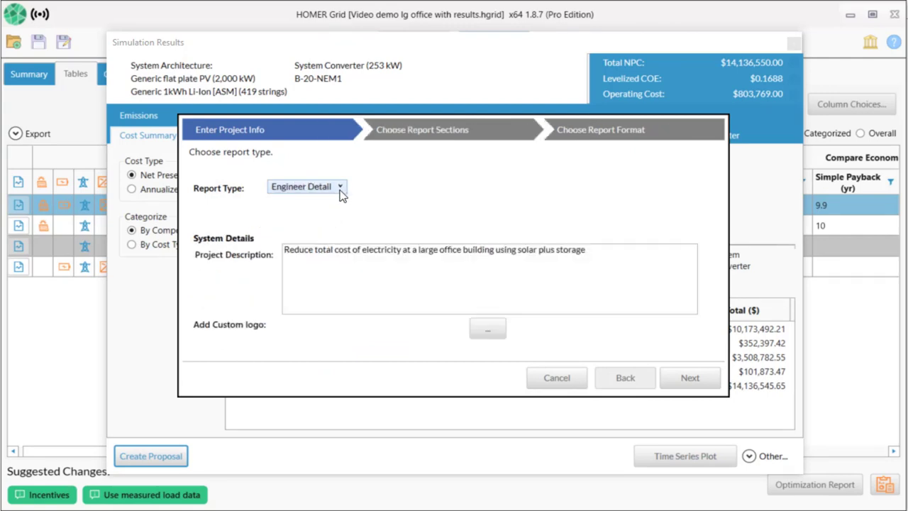
left_click(339, 189)
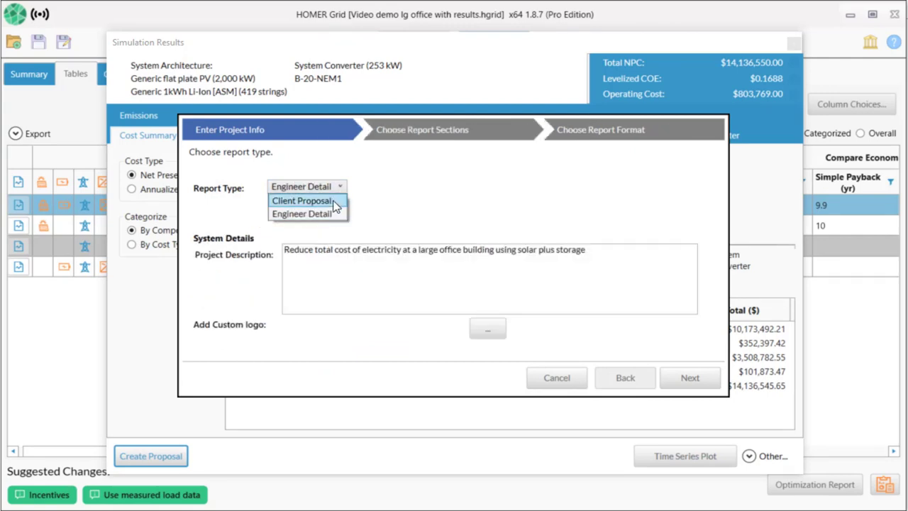
left_click(335, 202)
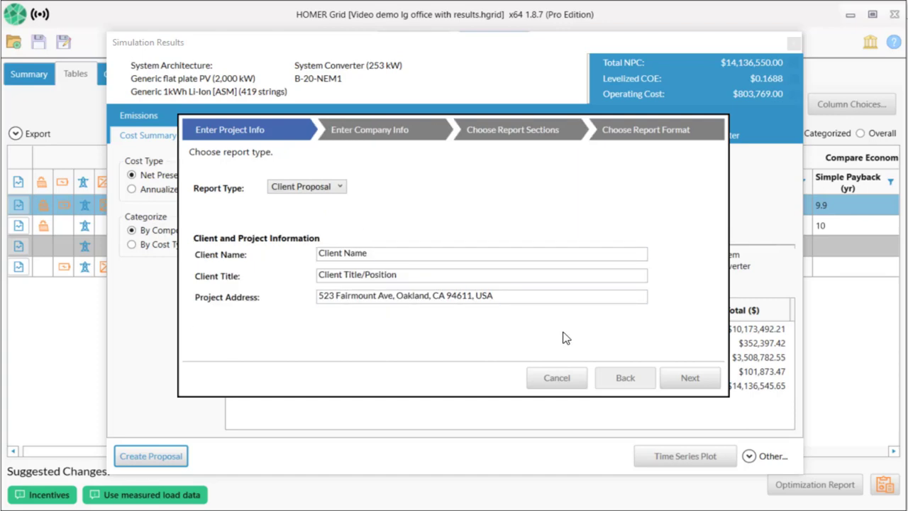
Advance past the company information and customer testimonials steps to the report sections
left_click(677, 381)
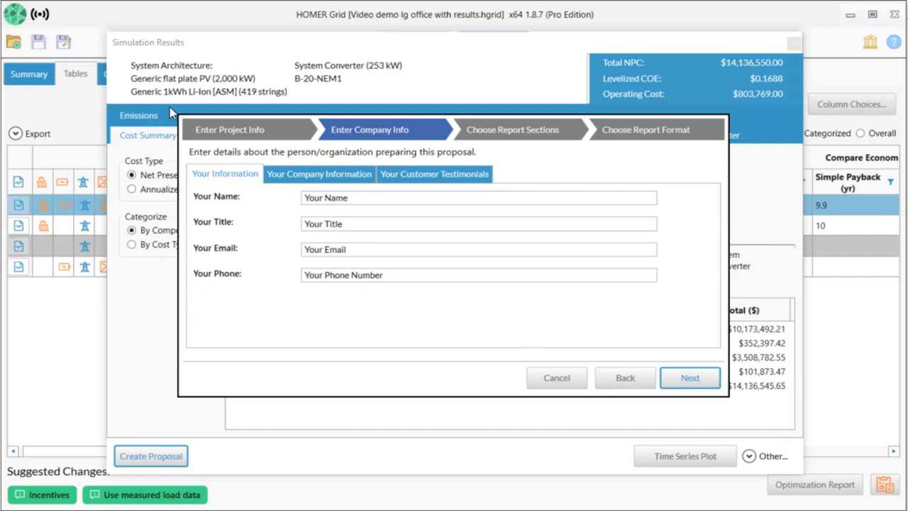
left_click(337, 175)
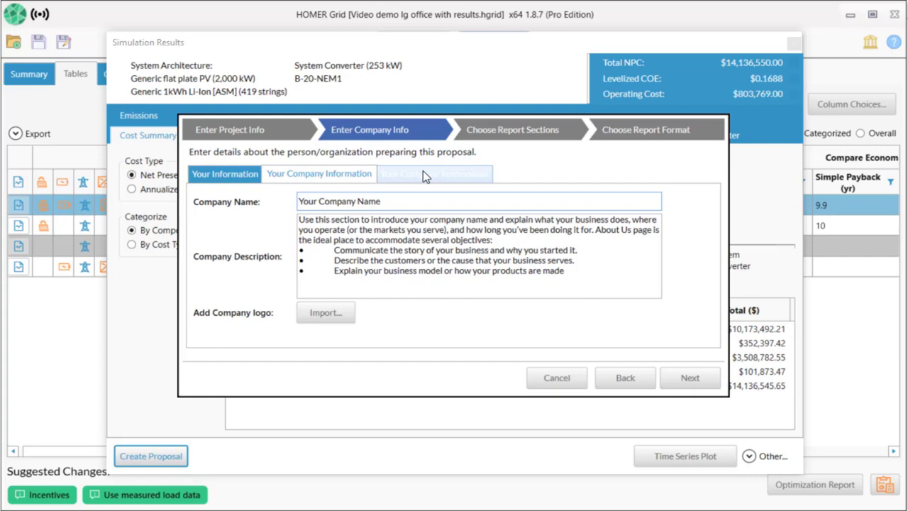
left_click(423, 170)
left_click(691, 378)
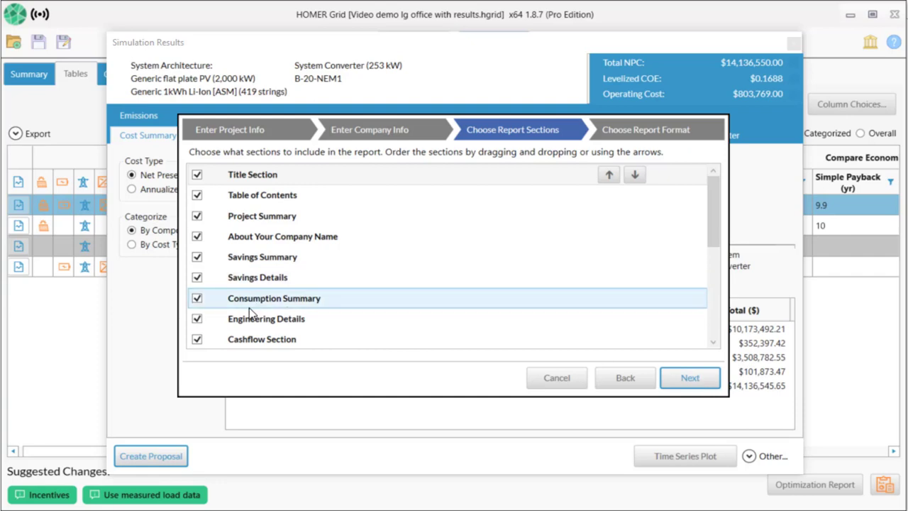
Exclude Savings Details and move Consumption Summary above Savings Summary
scroll(199, 344, "down", 1)
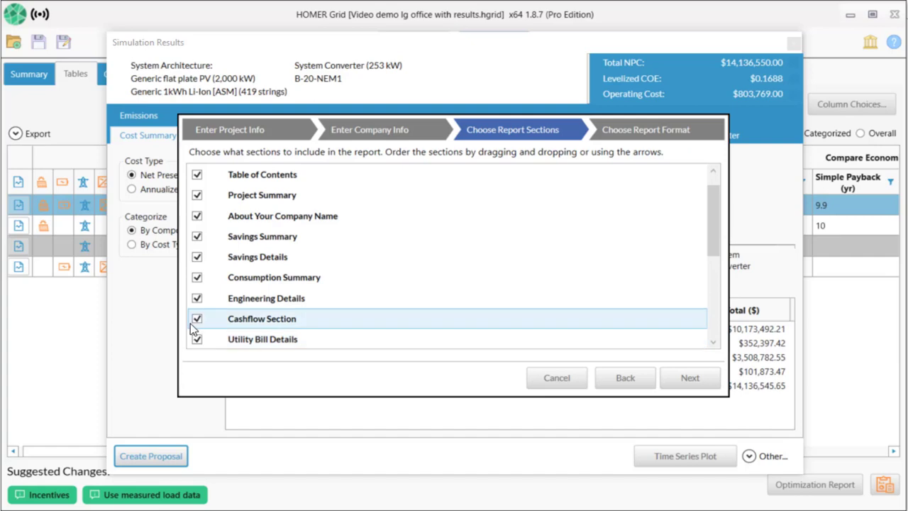
left_click(197, 258)
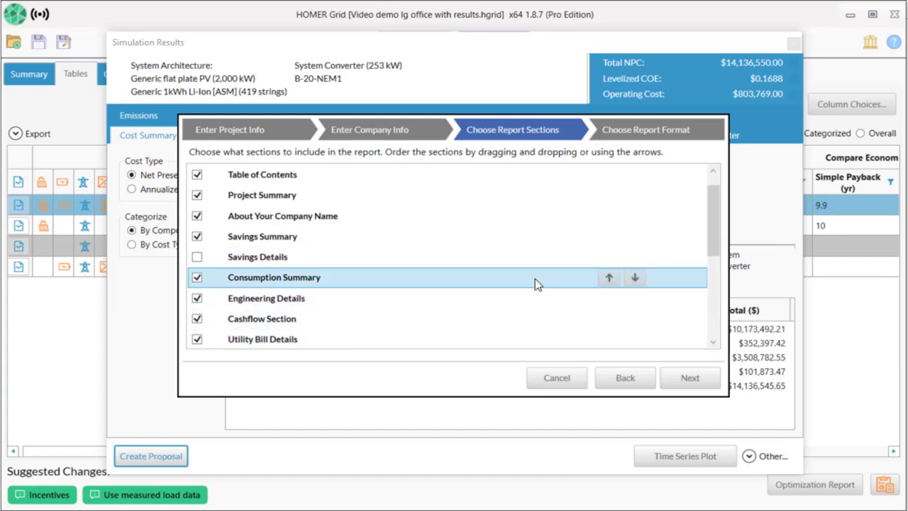
left_click(609, 279)
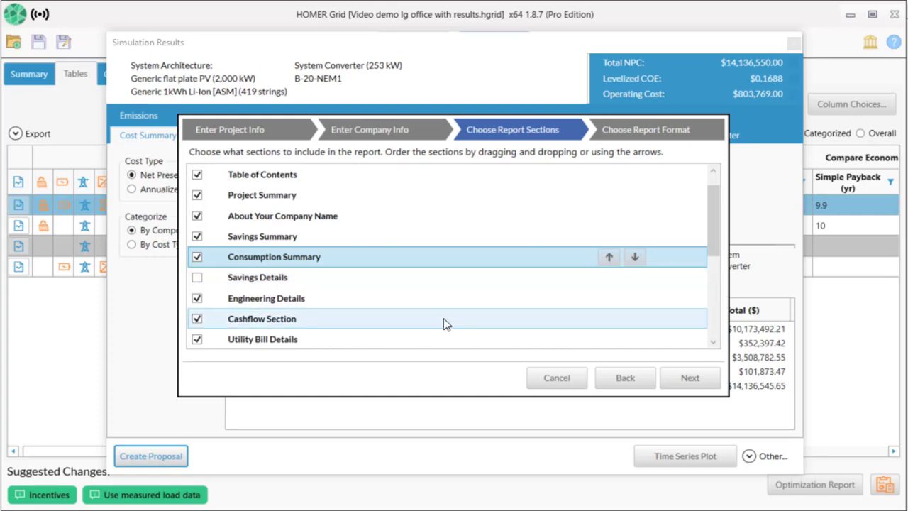
left_click(609, 258)
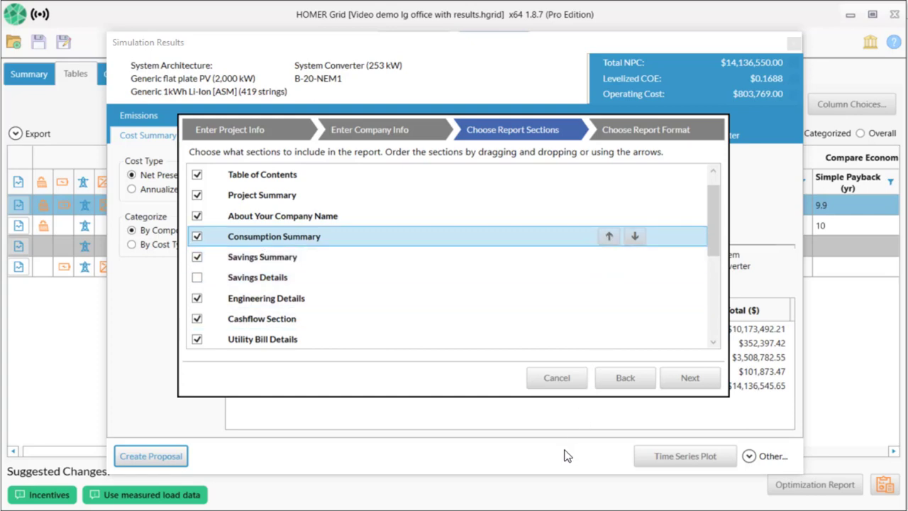
Keep Letter as the paper size for the DOCX report format
left_click(686, 378)
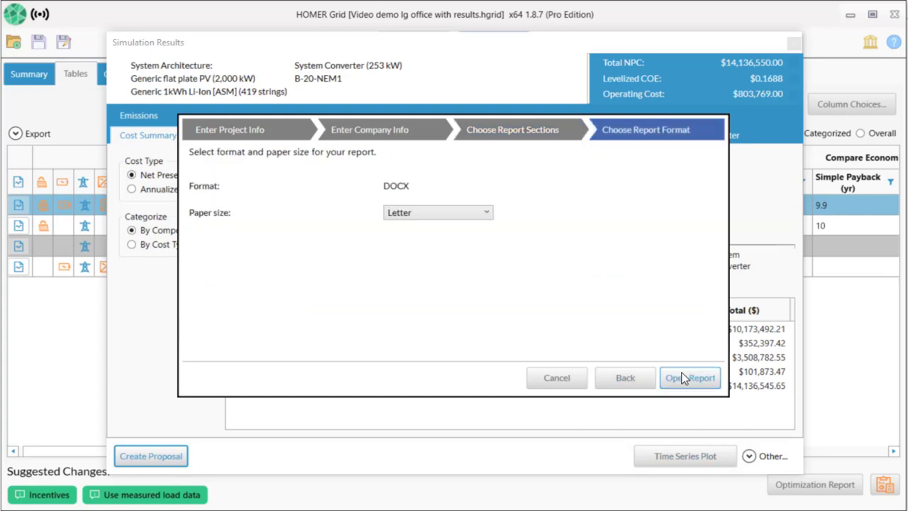
left_click(483, 213)
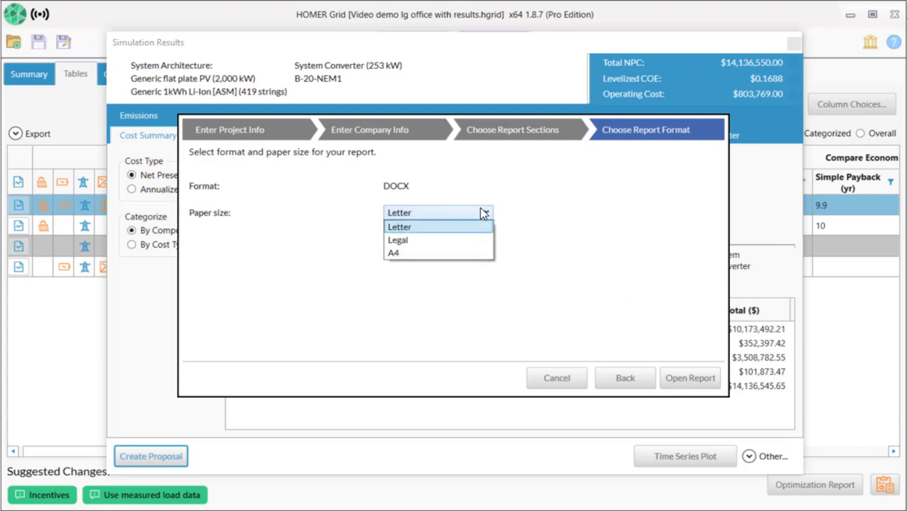
left_click(627, 223)
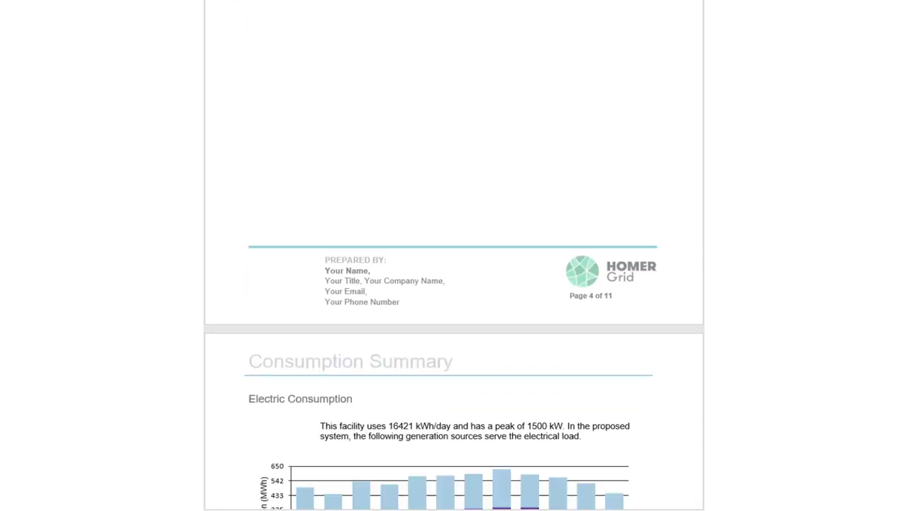
scroll(454, 256, "down", 10)
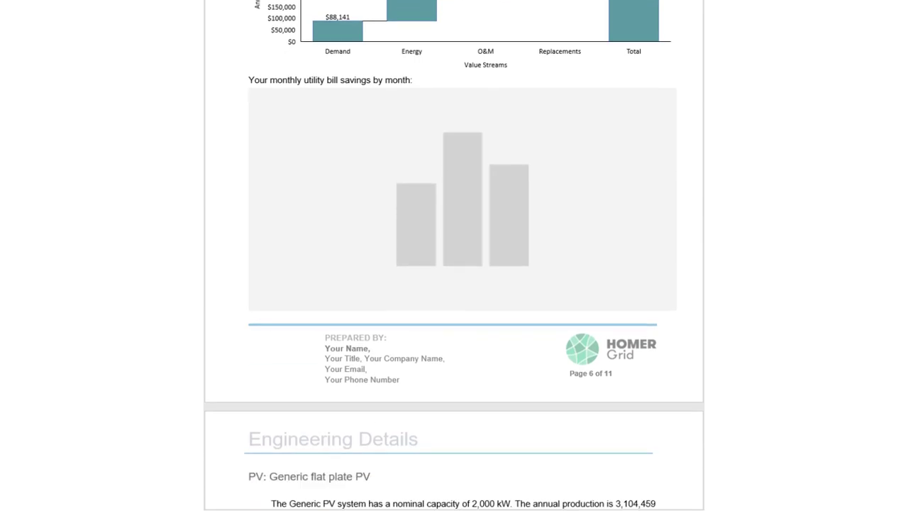
scroll(454, 256, "down", 6)
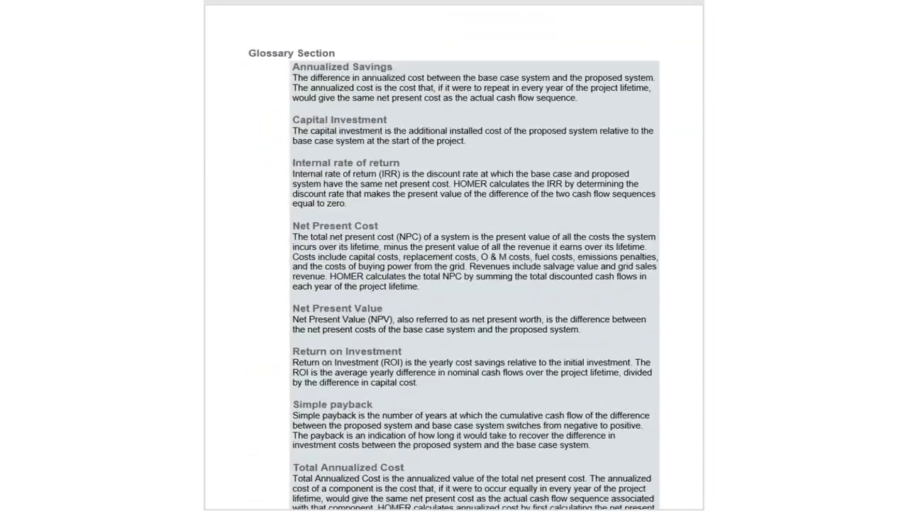
Scroll through the Word proposal down to the Engineering Details and Glossary sections
scroll(454, 255, "up", 4)
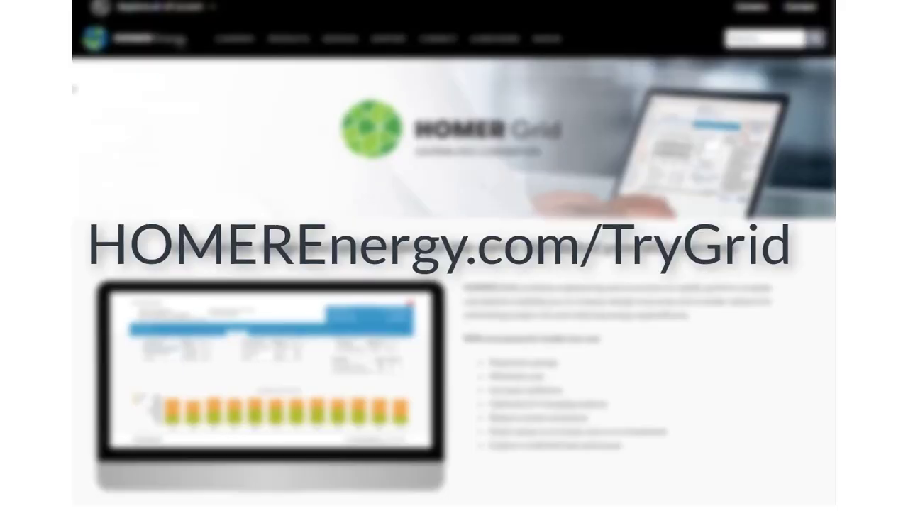